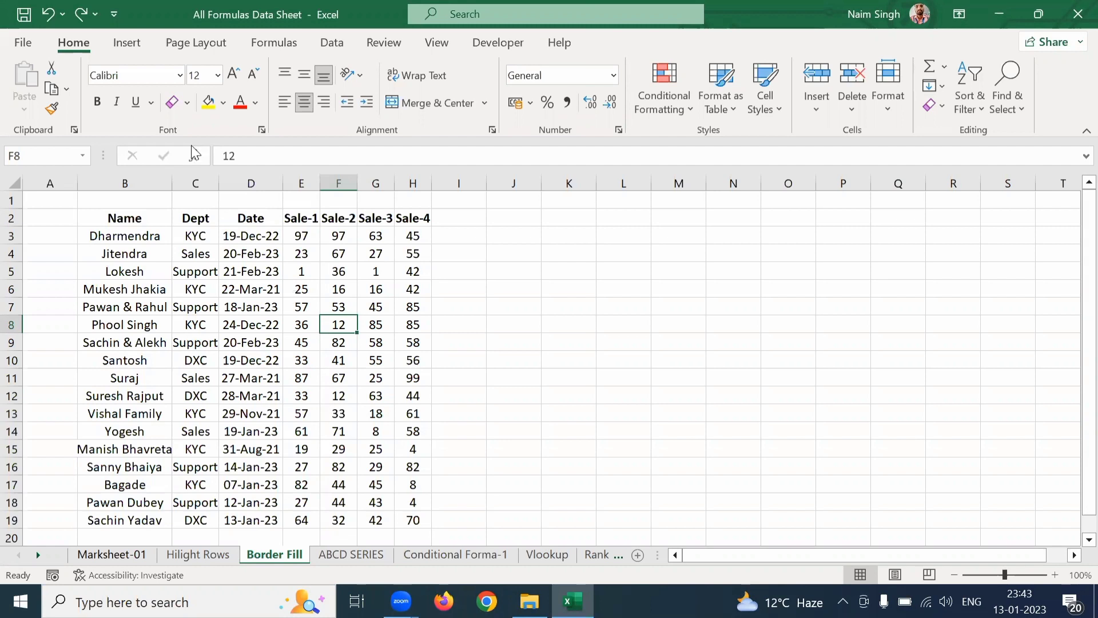
Select the sales table B2:H19 from the Name header with Ctrl+Shift+Right and Ctrl+Shift+Down.
{"action": "left_click", "coordinate": [227, 317]}
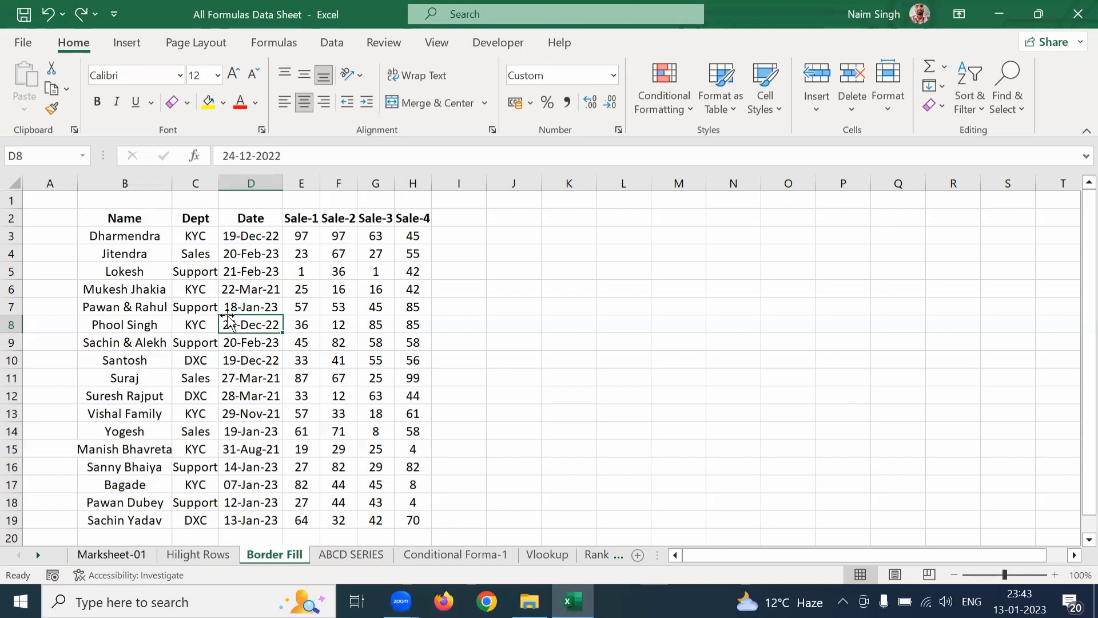
{"action": "left_click", "coordinate": [129, 238]}
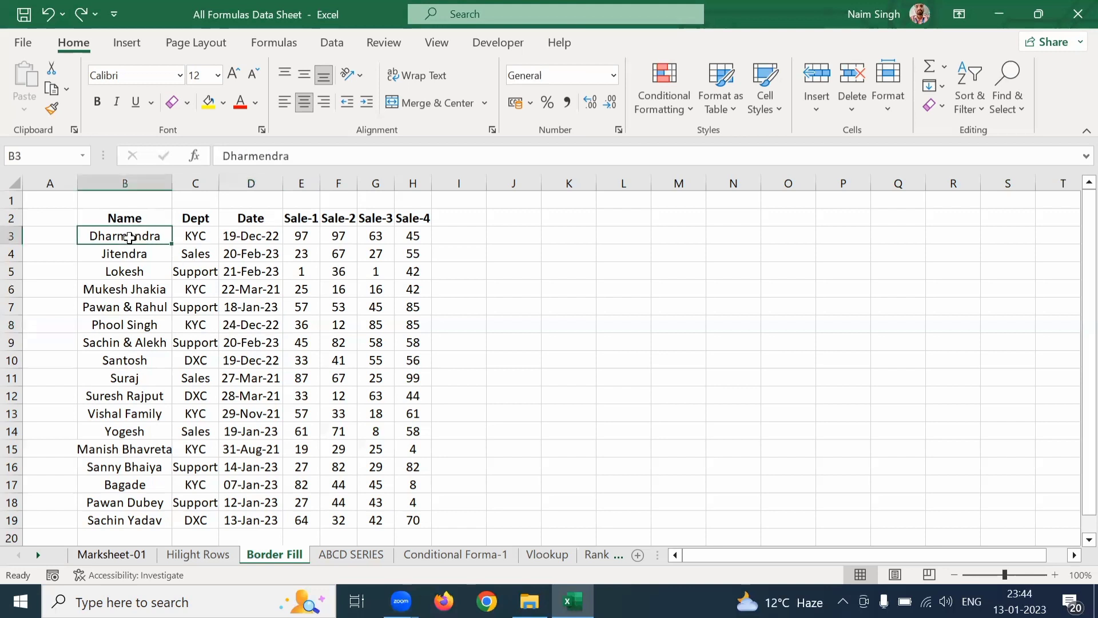
{"action": "key", "text": "Up"}
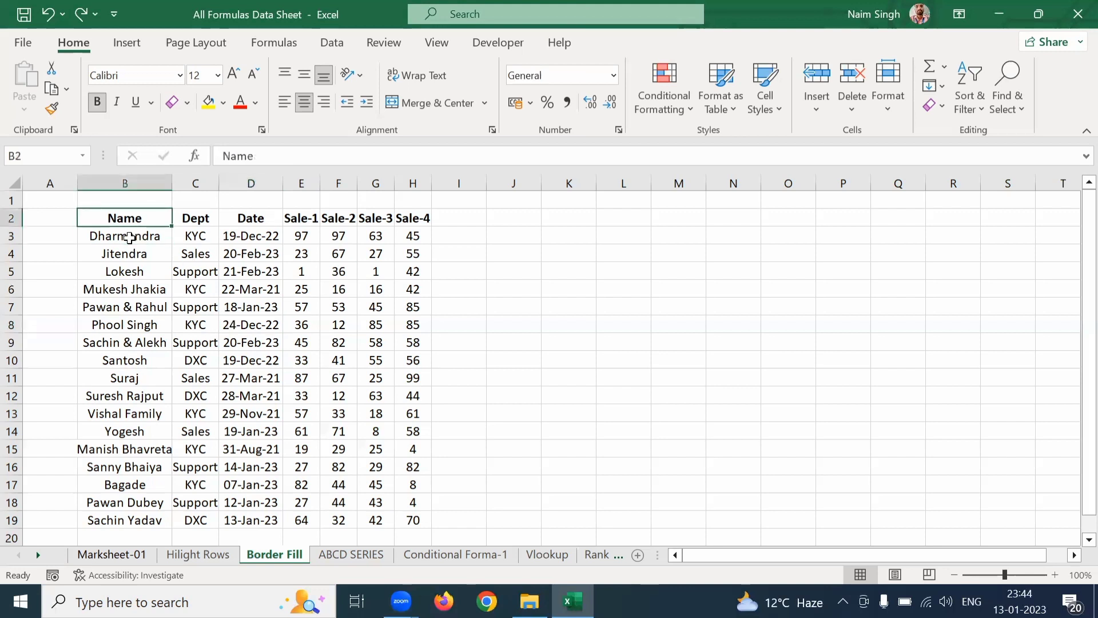
{"action": "key", "text": "ctrl+shift+Right"}
{"action": "key", "text": "ctrl+shift+Down"}
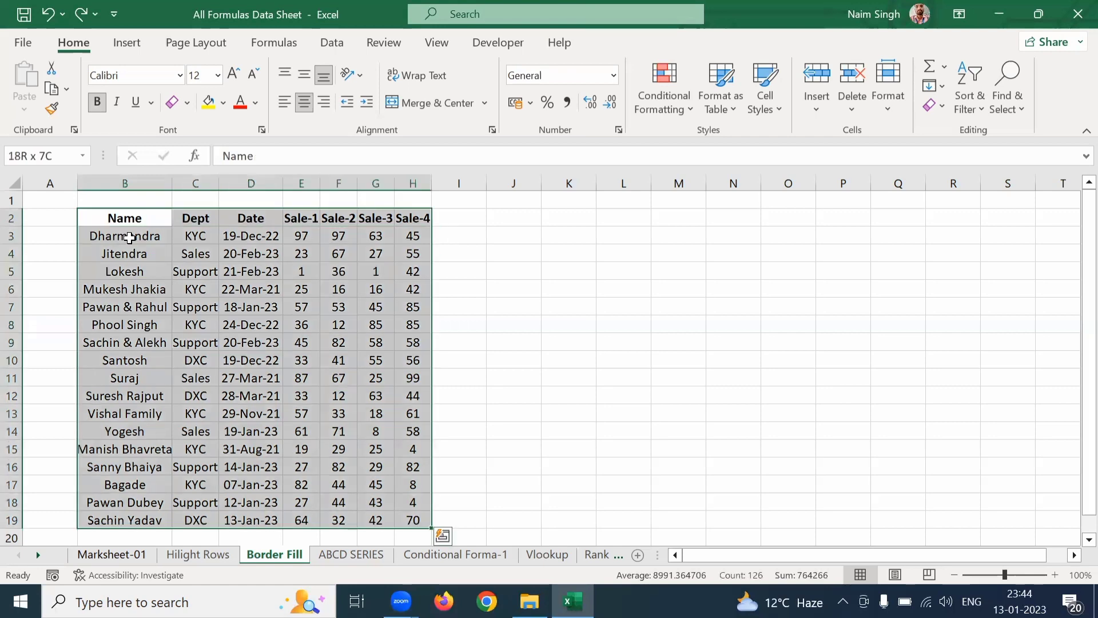
Step through the header and first data rows with the arrow keys to review the table.
{"action": "key", "text": "Up"}
{"action": "key", "text": "Down"}
{"action": "key", "text": "Down"}
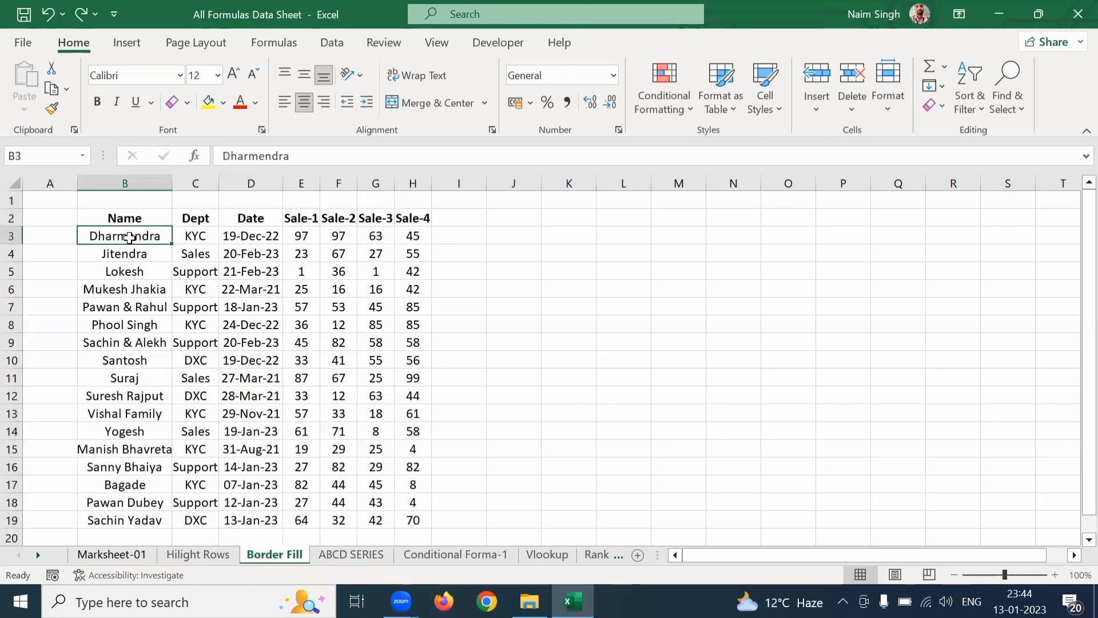
{"action": "key", "text": "Right"}
{"action": "key", "text": "Right"}
{"action": "key", "text": "Right"}
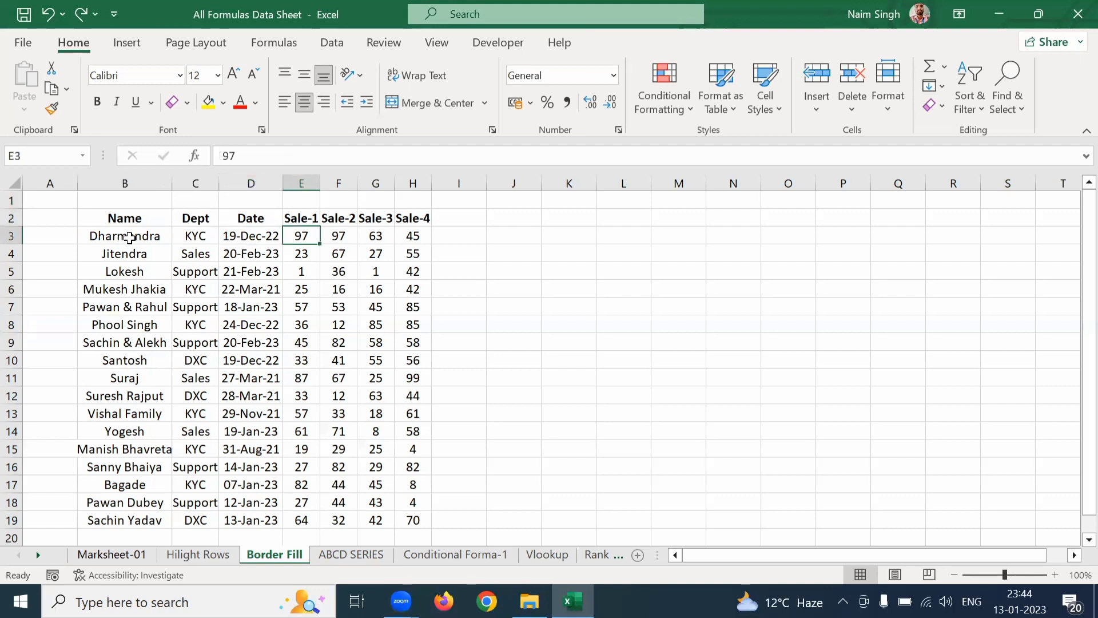
{"action": "key", "text": "Up"}
{"action": "key", "text": "Left"}
{"action": "key", "text": "Left"}
{"action": "key", "text": "Left"}
{"action": "key", "text": "Left"}
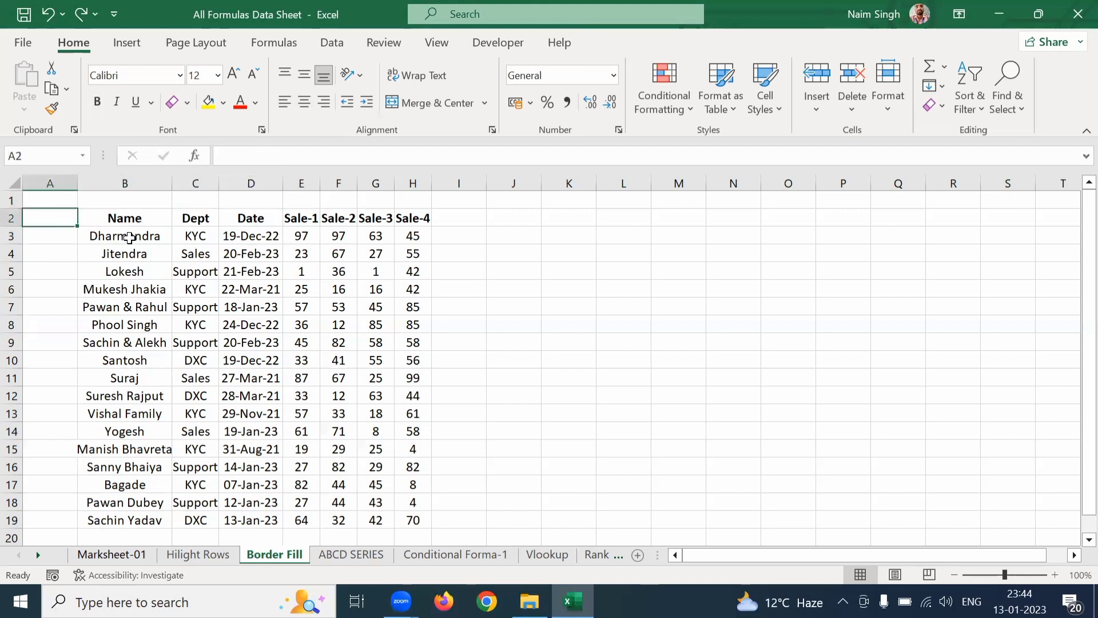
{"action": "key", "text": "Right"}
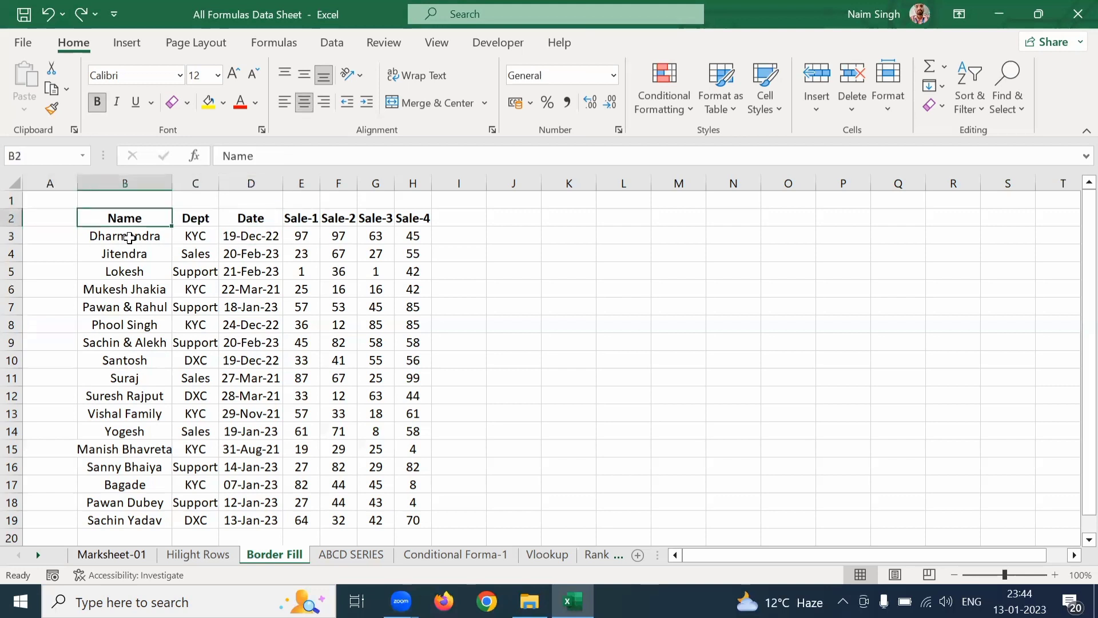
{"action": "key", "text": "Down"}
{"action": "key", "text": "Down"}
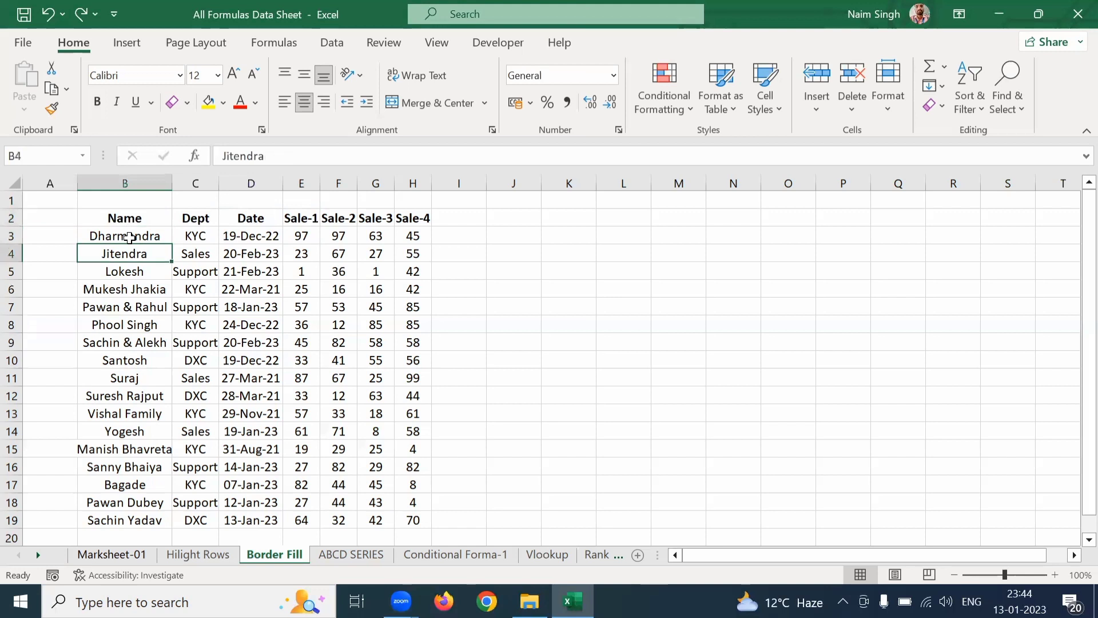
{"action": "key", "text": "Up"}
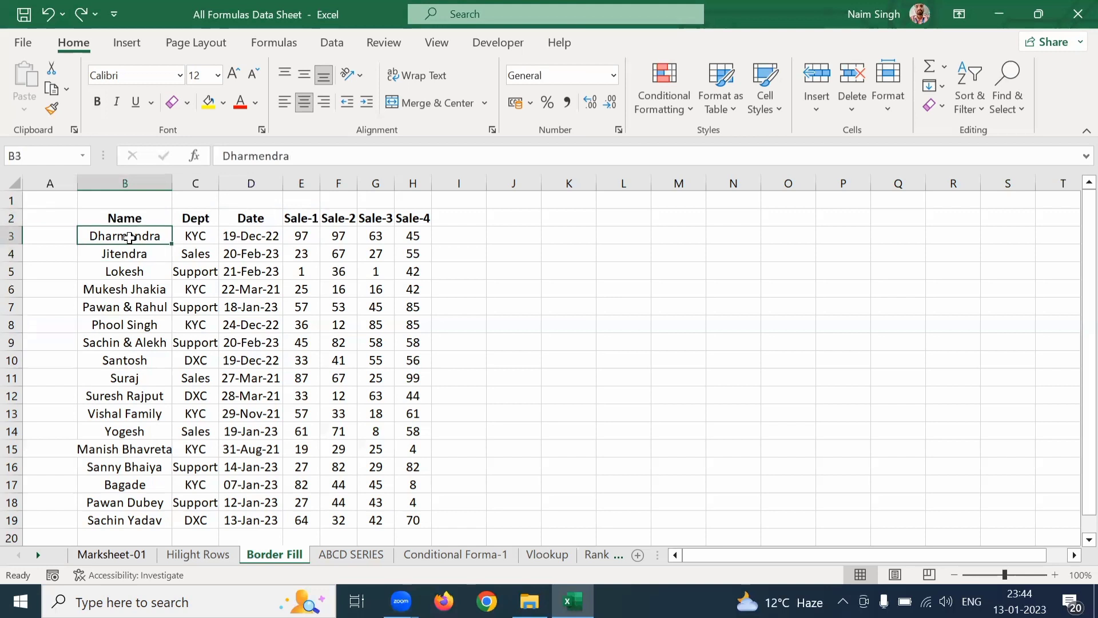
{"action": "key", "text": "Right"}
{"action": "key", "text": "Right"}
{"action": "key", "text": "Right"}
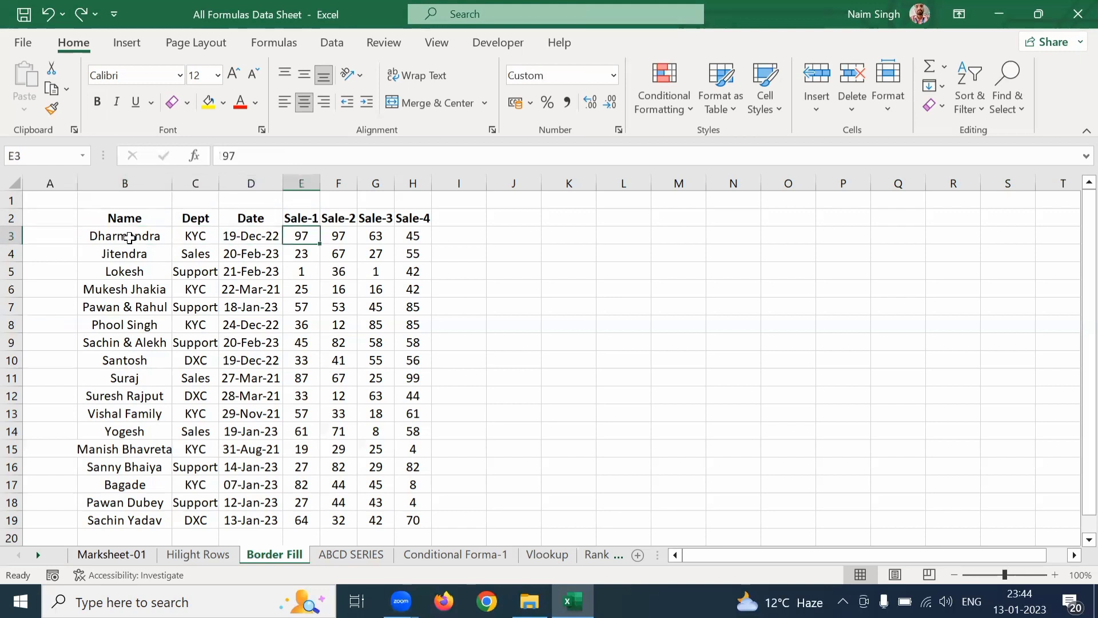
{"action": "key", "text": "Right"}
{"action": "key", "text": "Right"}
{"action": "key", "text": "Left"}
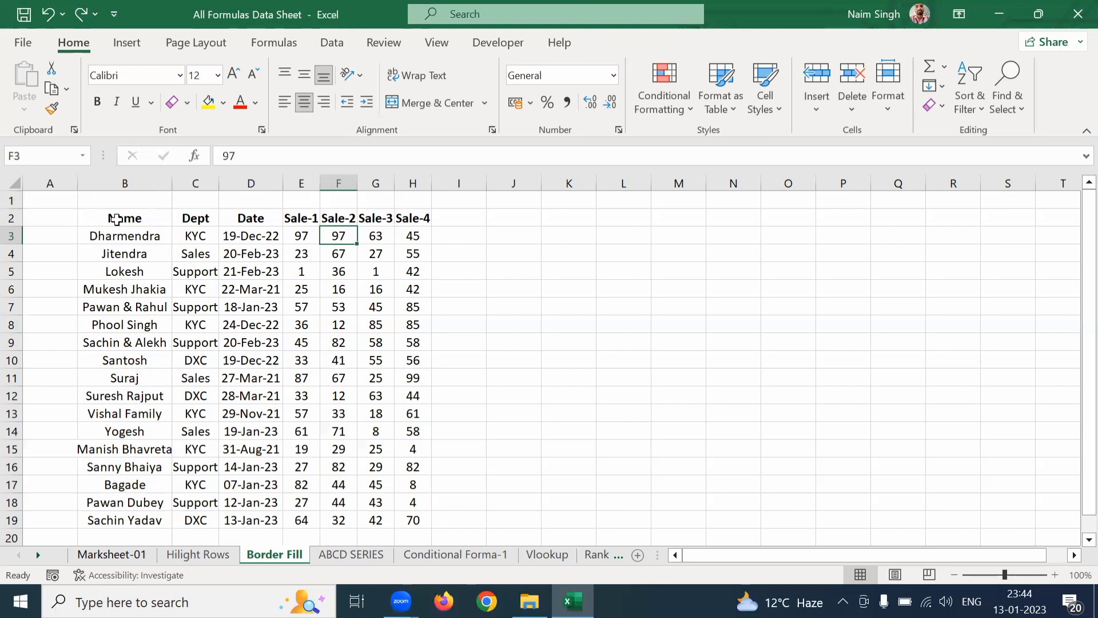
Drag-select B2:H19 and apply a Bottom Border under row 19.
{"action": "left_click", "coordinate": [117, 218]}
{"action": "left_click_drag", "start_coordinate": [117, 217], "coordinate": [403, 518]}
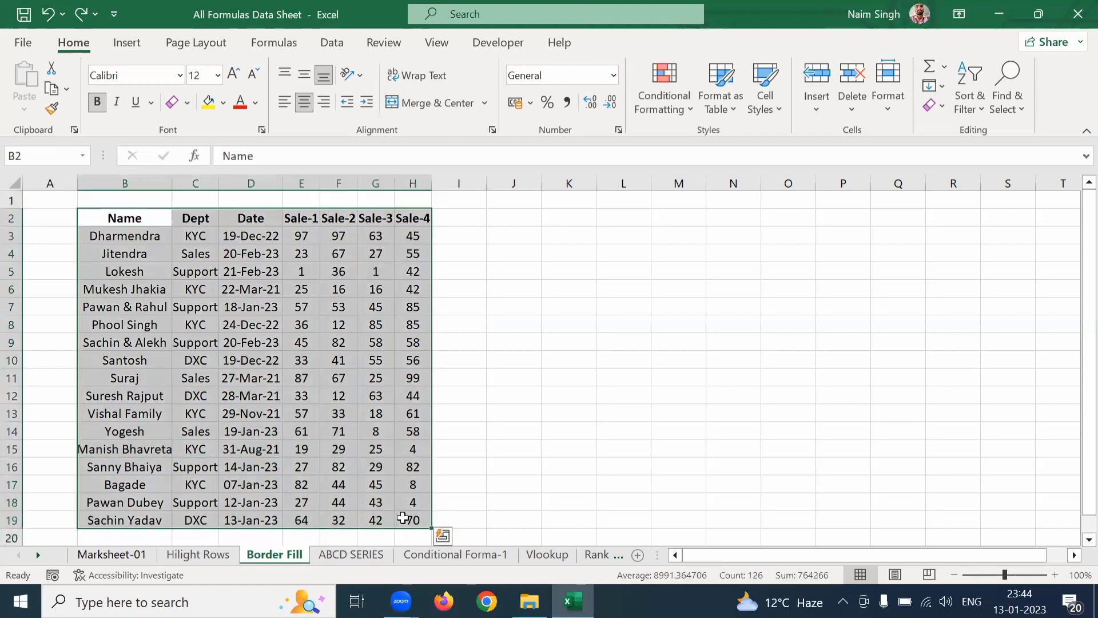
{"action": "left_click", "coordinate": [187, 105]}
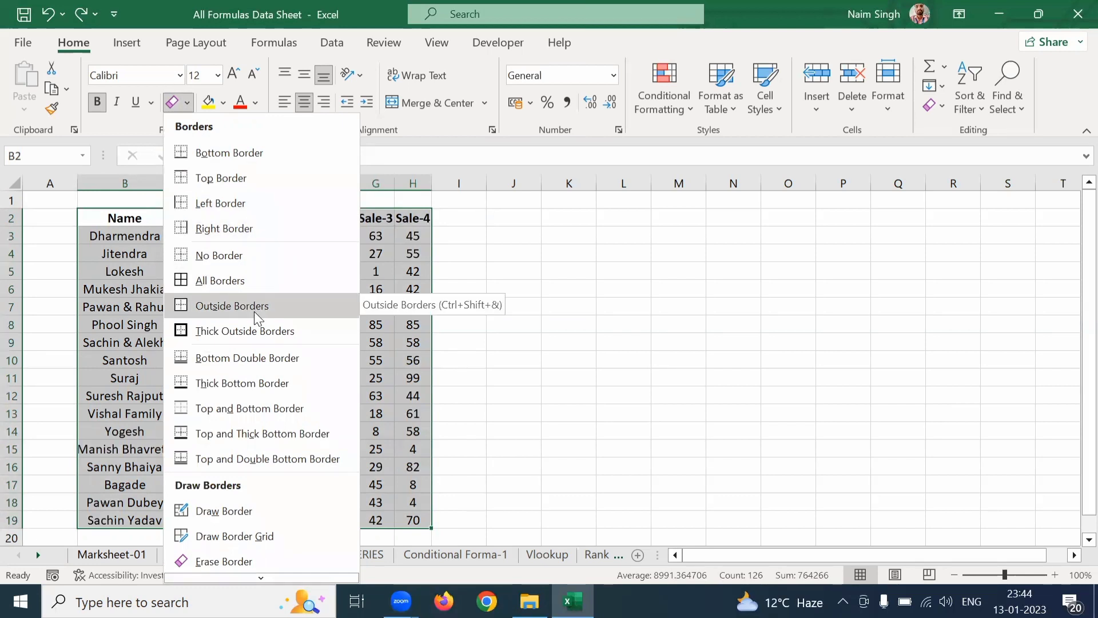
{"action": "left_click", "coordinate": [241, 156]}
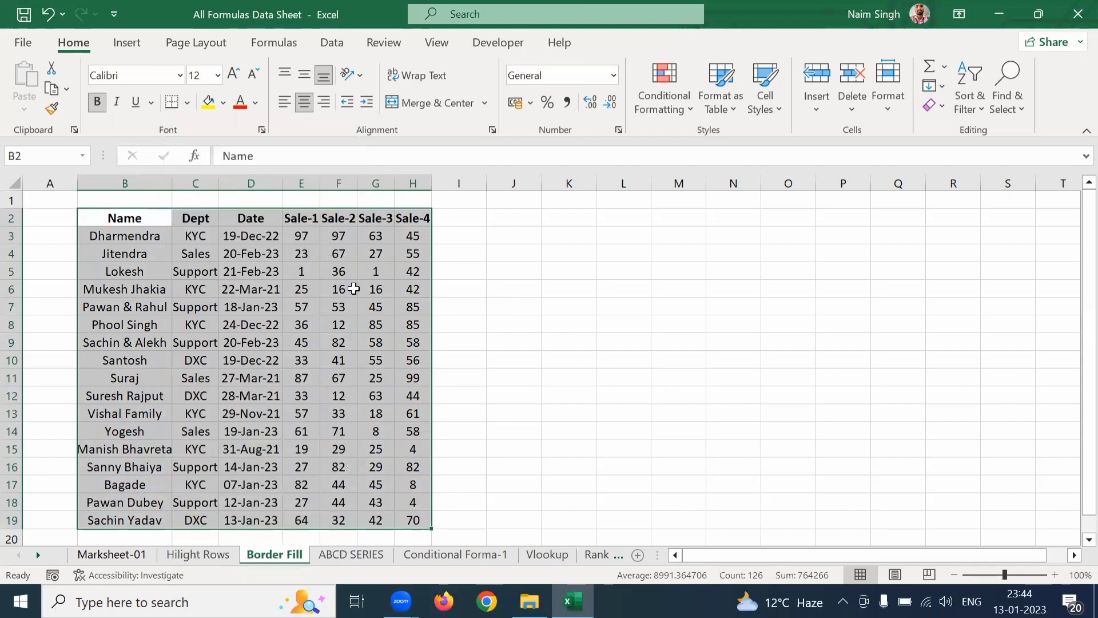
{"action": "left_click", "coordinate": [452, 393]}
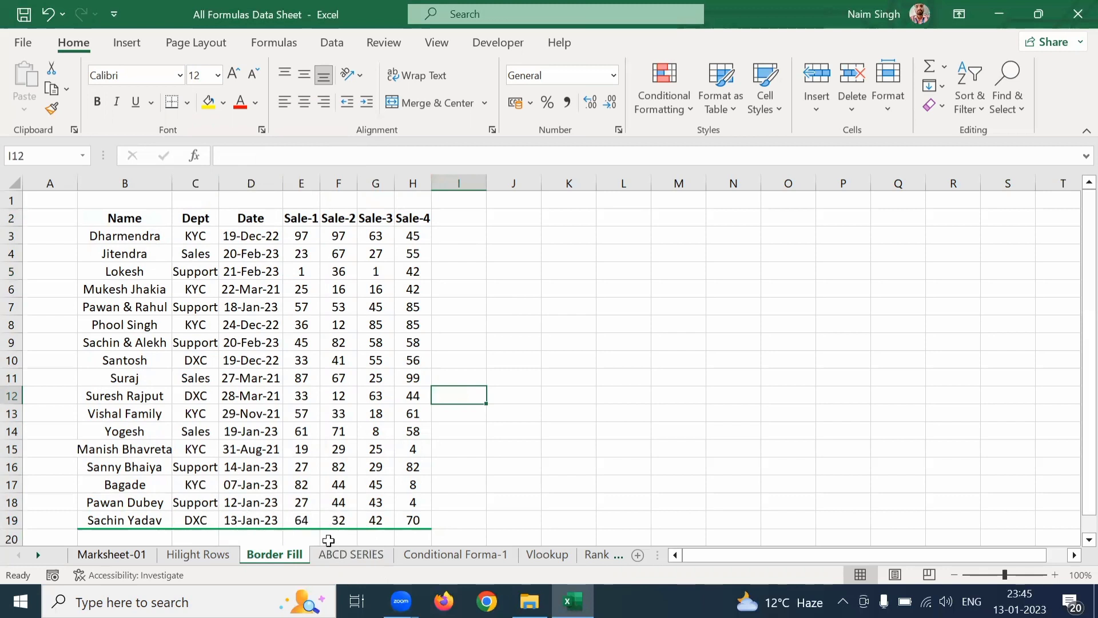
Undo the bottom border and apply All Borders to every cell of B2:H19.
{"action": "left_click", "coordinate": [257, 265]}
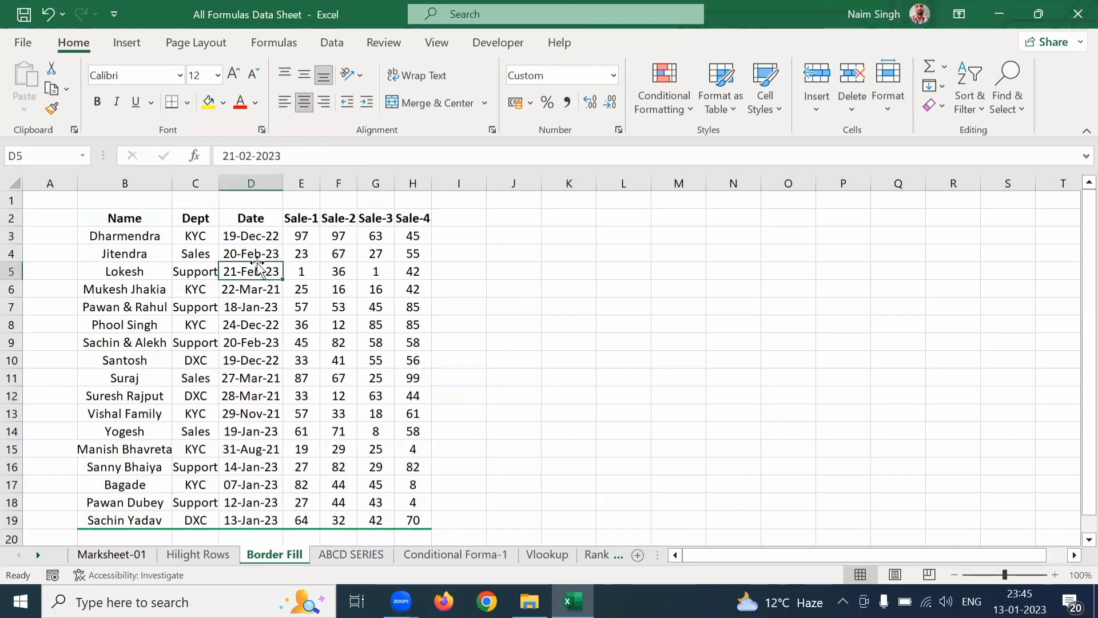
{"action": "key", "text": "ctrl+z"}
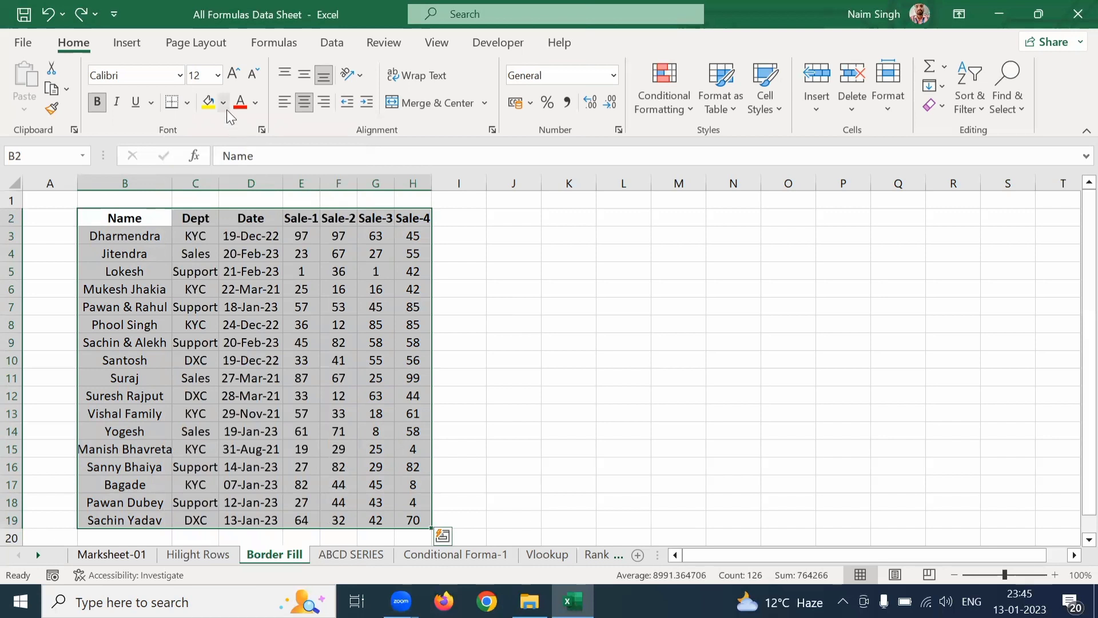
{"action": "left_click", "coordinate": [187, 103]}
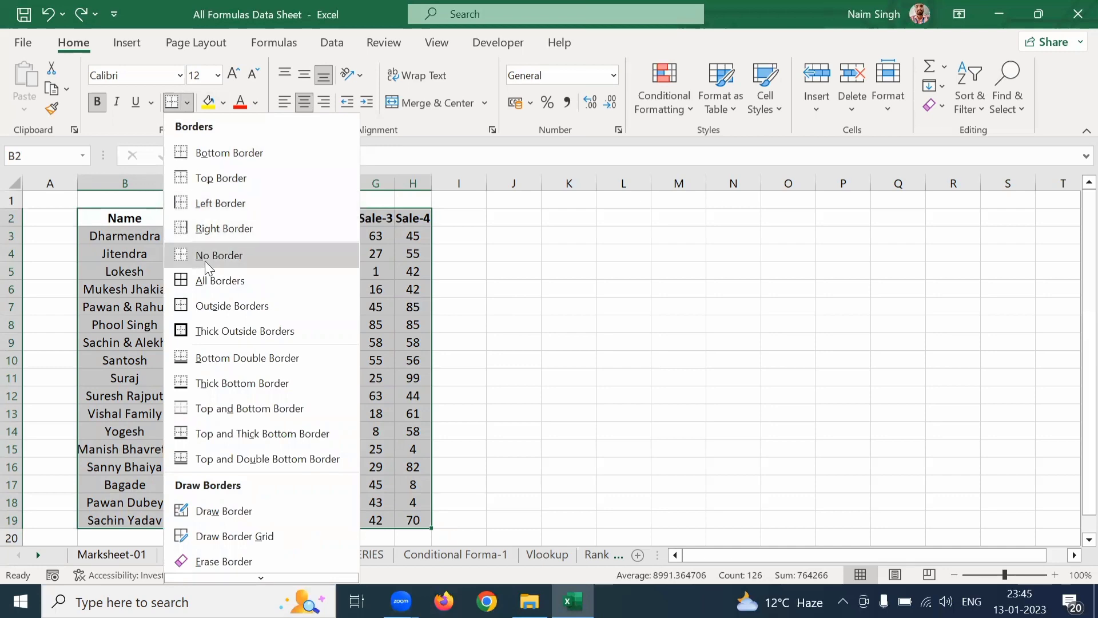
{"action": "left_click", "coordinate": [226, 281]}
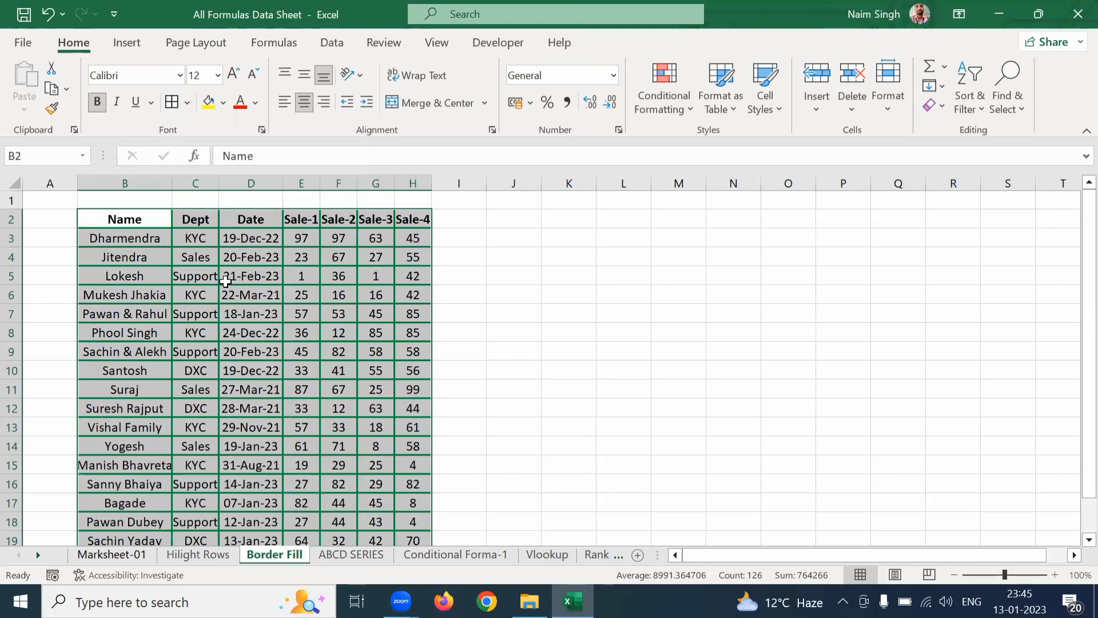
{"action": "key", "text": "Up"}
{"action": "key", "text": "Down"}
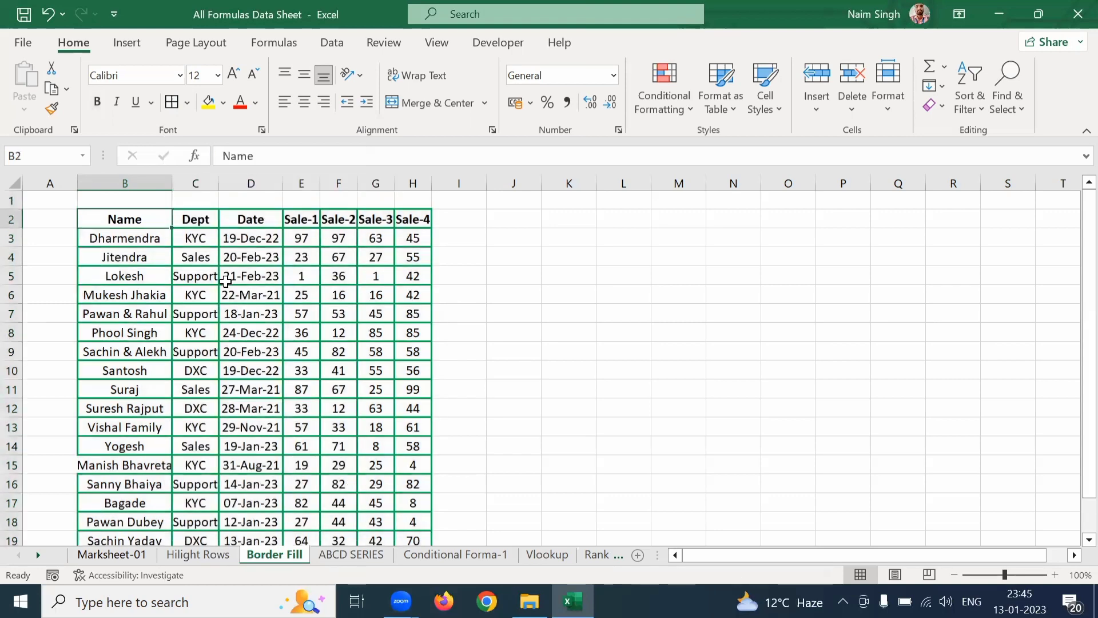
{"action": "key", "text": "Down"}
{"action": "key", "text": "Down"}
{"action": "key", "text": "ctrl+Down"}
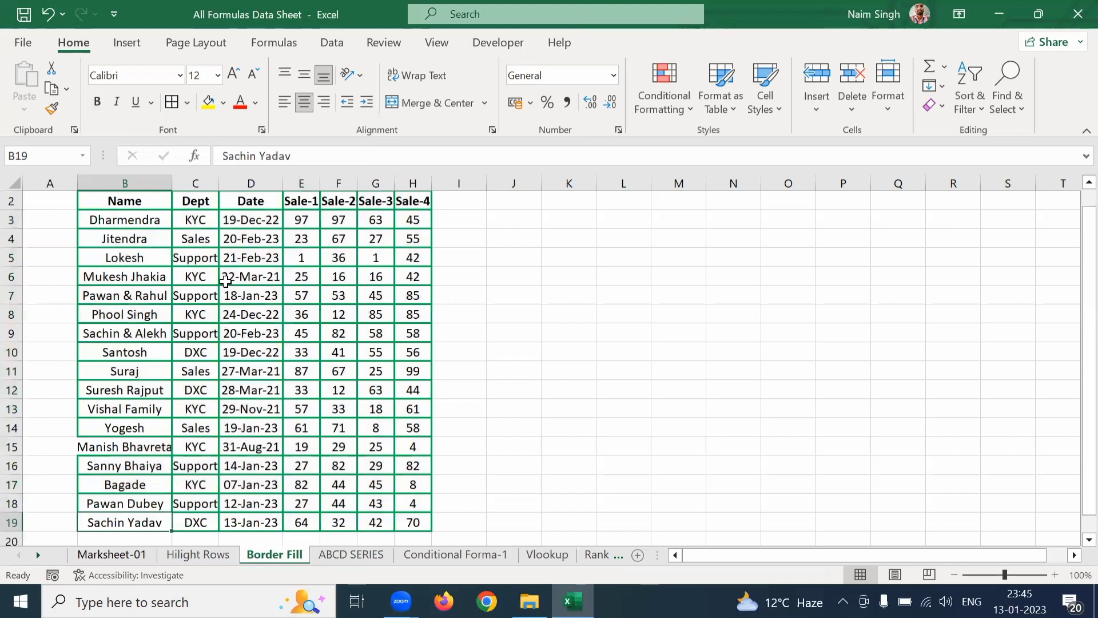
{"action": "key", "text": "ctrl+Up"}
{"action": "key", "text": "Up"}
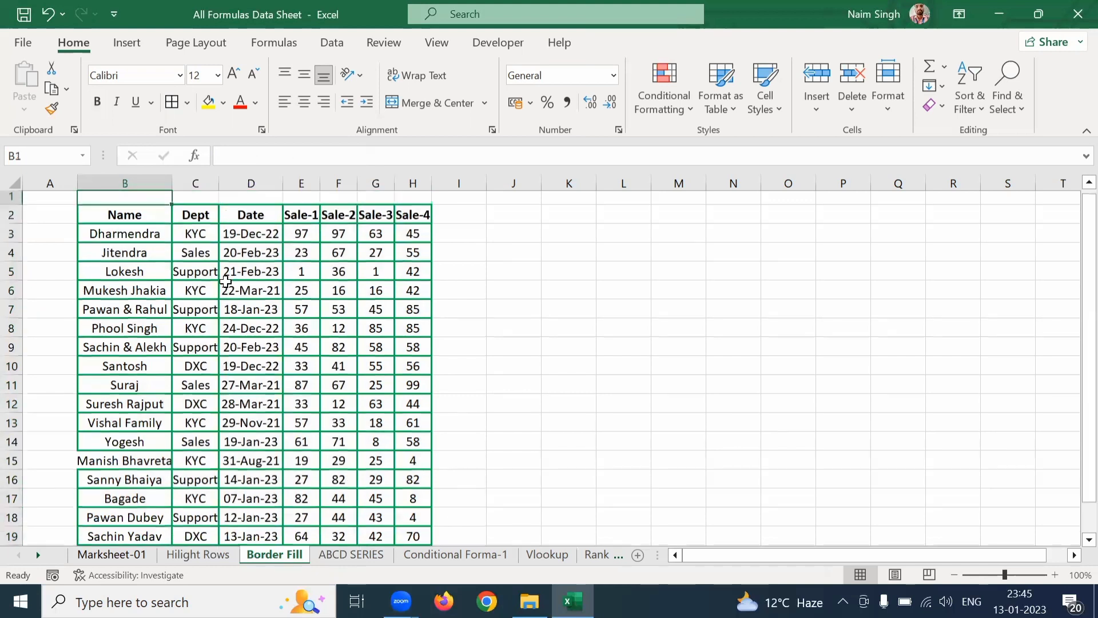
{"action": "key", "text": "Down"}
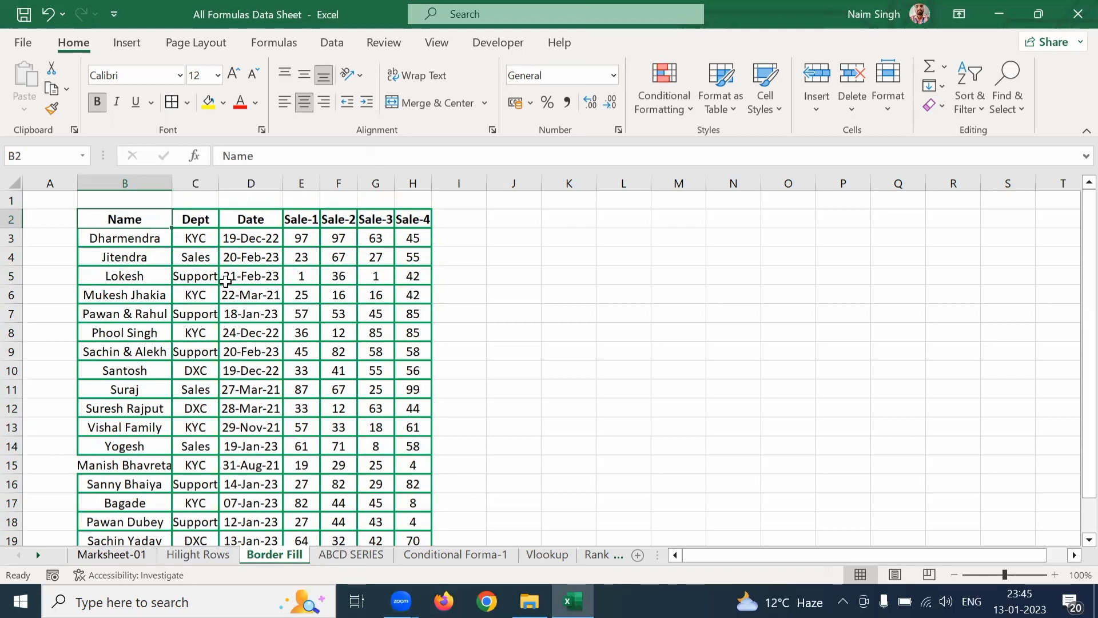
Undo the all-cell borders, reapply them, then set No Border on the table.
{"action": "key", "text": "ctrl+z"}
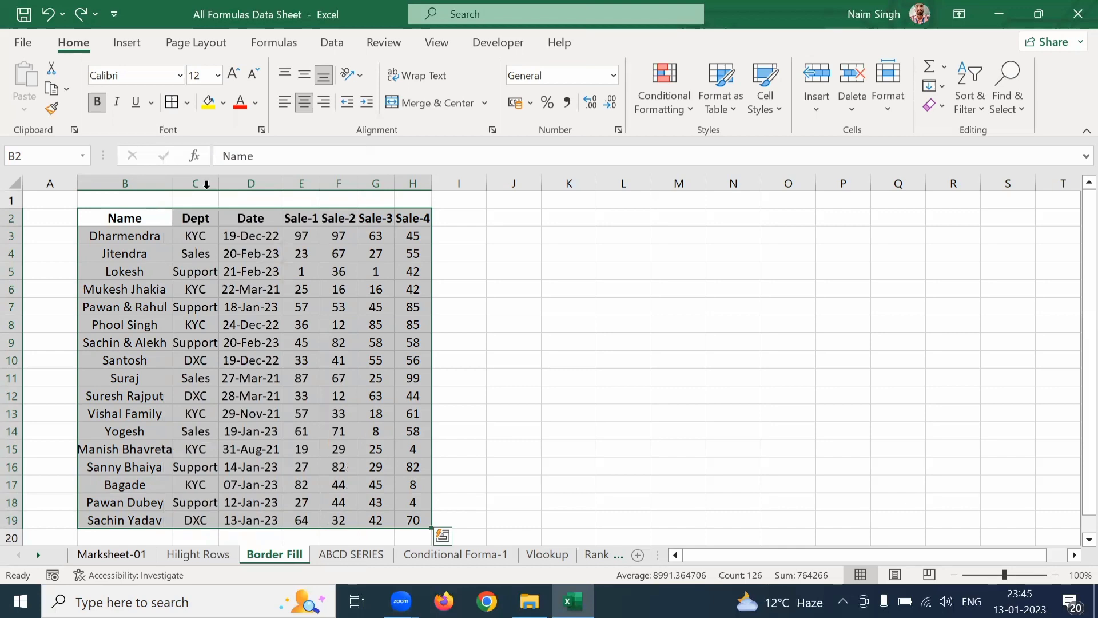
{"action": "left_click", "coordinate": [172, 103]}
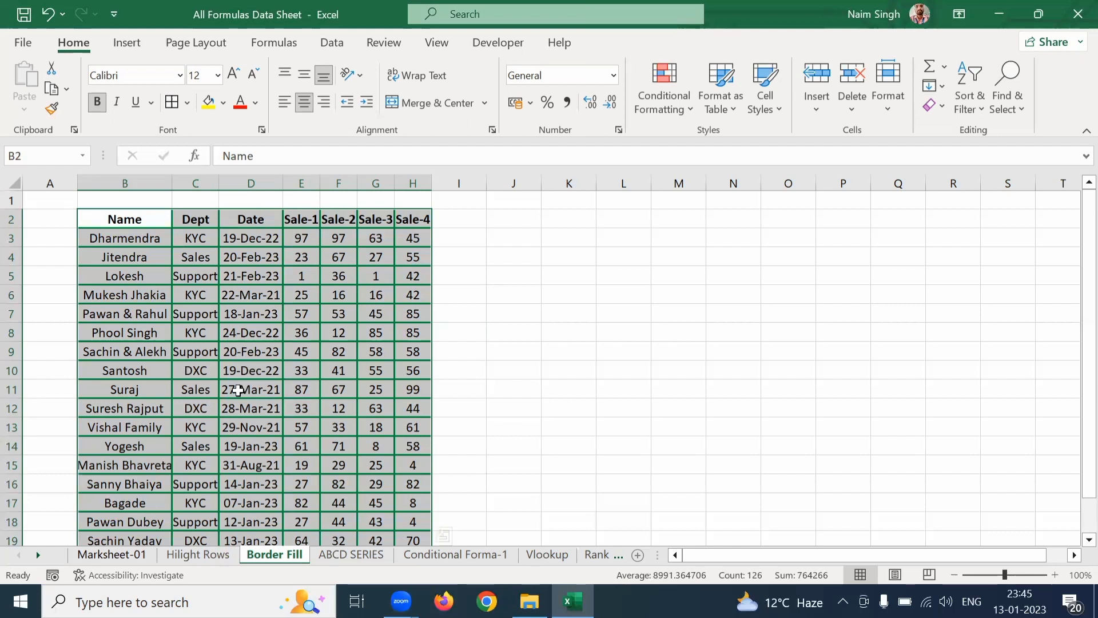
{"action": "left_click", "coordinate": [188, 103]}
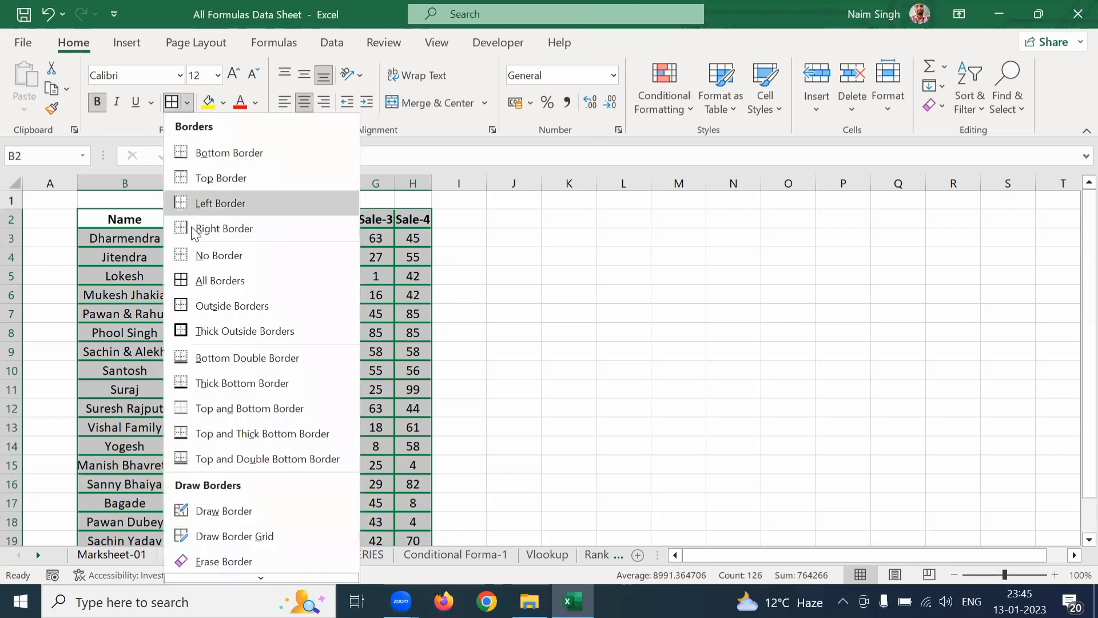
{"action": "left_click", "coordinate": [222, 254]}
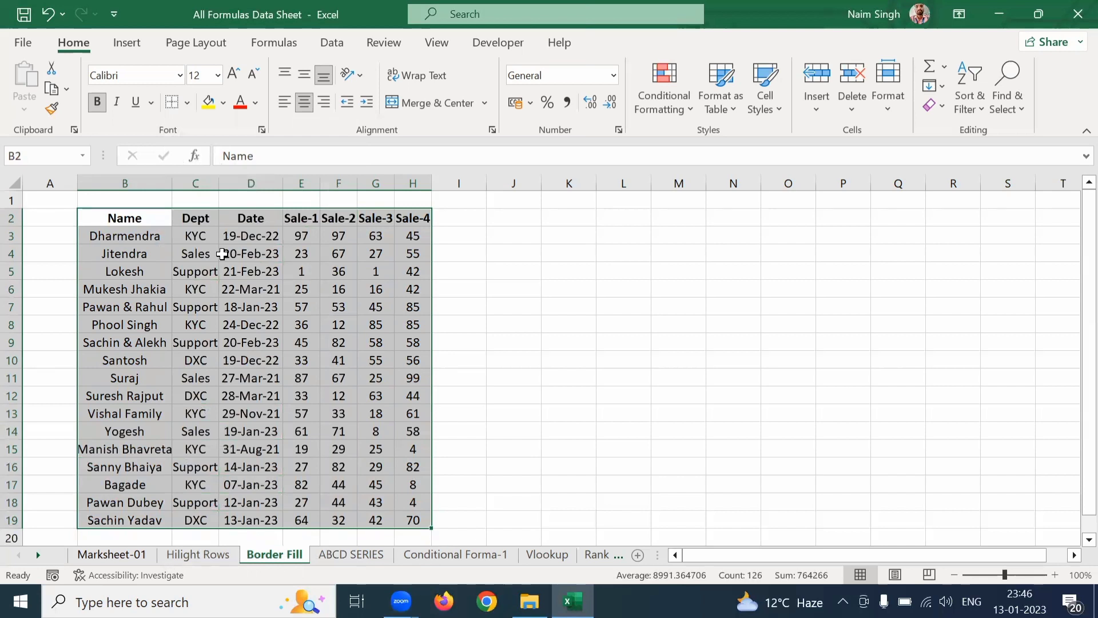
Apply Thick Outside Borders around the sales table B2:H19.
{"action": "left_click", "coordinate": [187, 104]}
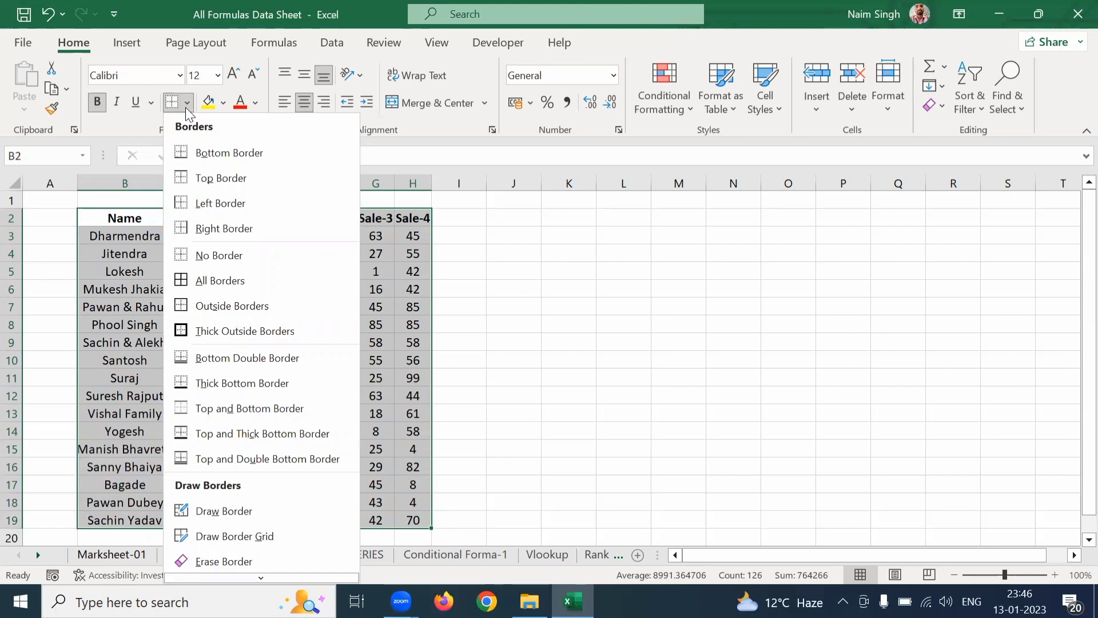
{"action": "left_click", "coordinate": [224, 332]}
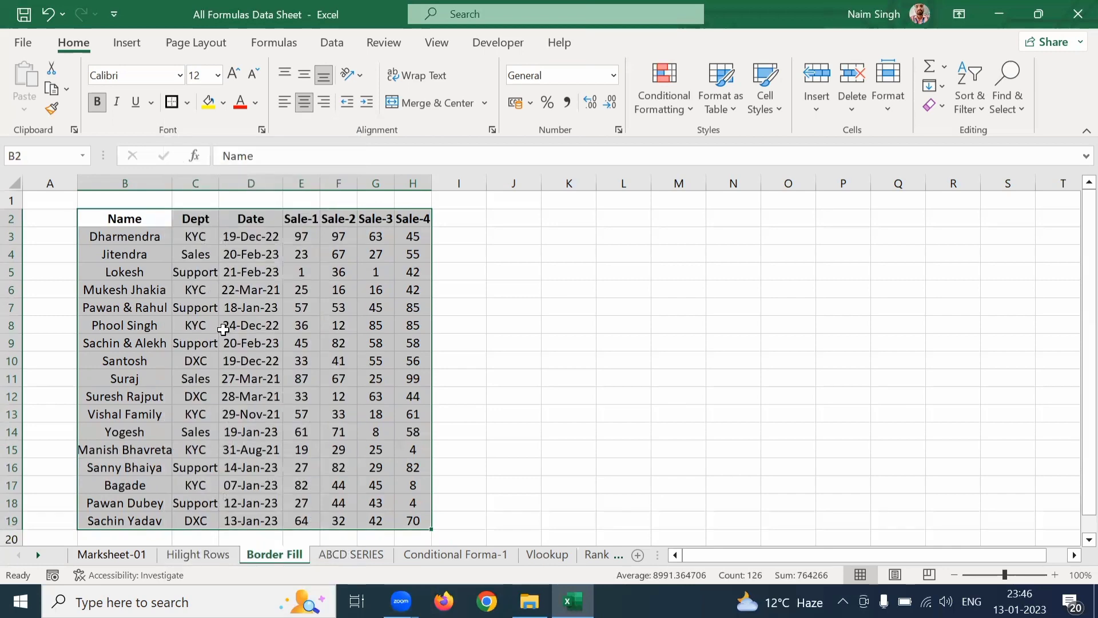
{"action": "left_click", "coordinate": [483, 365]}
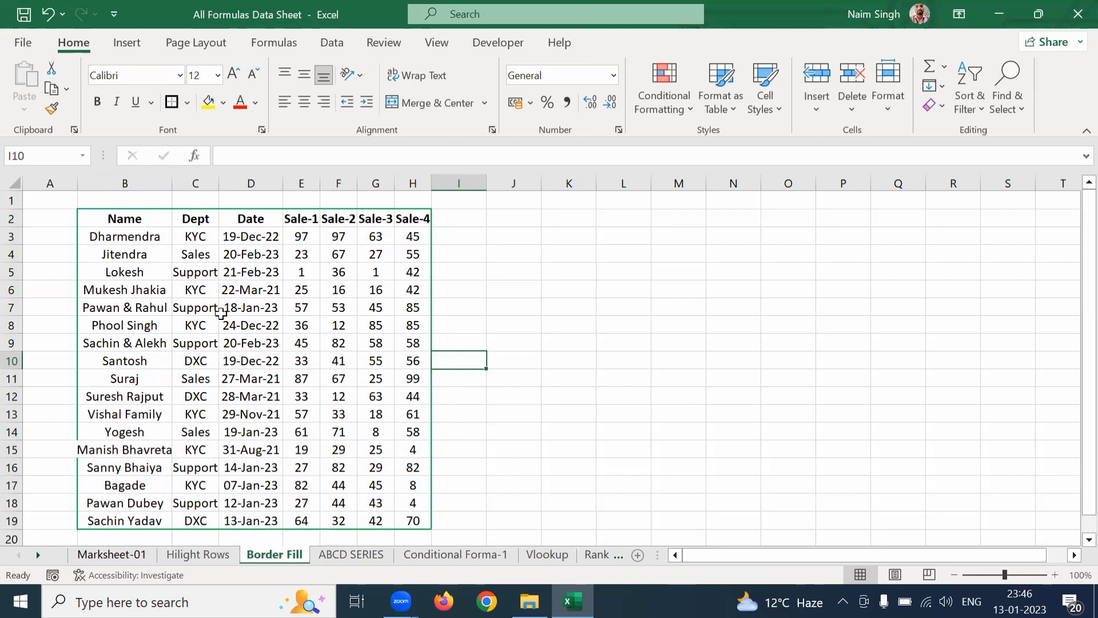
Select the whole table with Ctrl+A and choose No Border to clear its thick outline.
{"action": "left_click", "coordinate": [188, 102]}
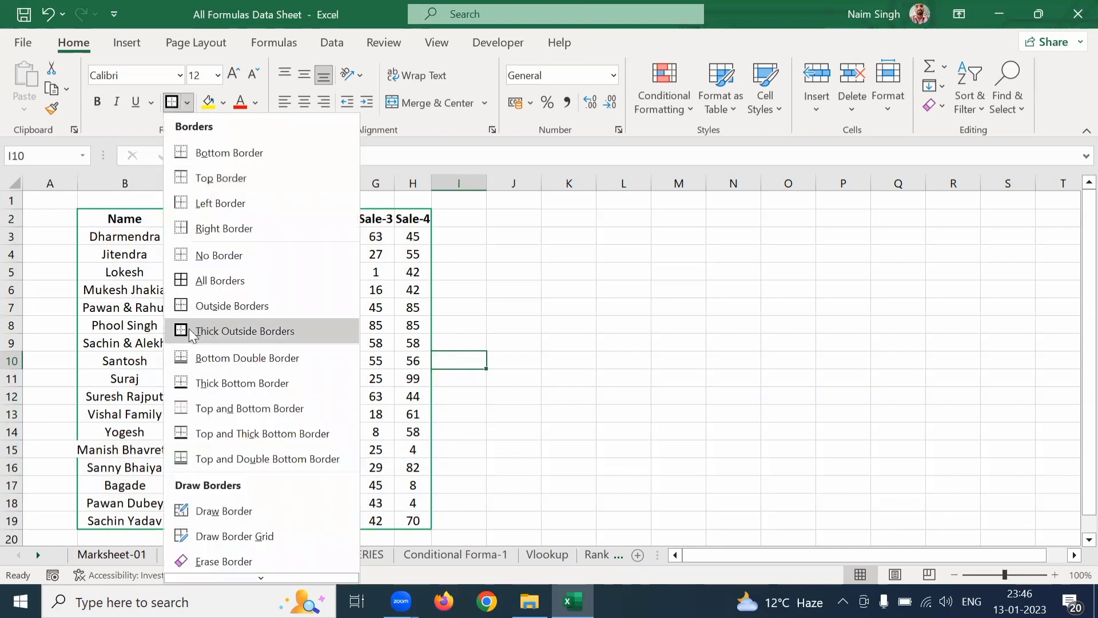
{"action": "left_click", "coordinate": [208, 254]}
{"action": "left_click", "coordinate": [204, 361]}
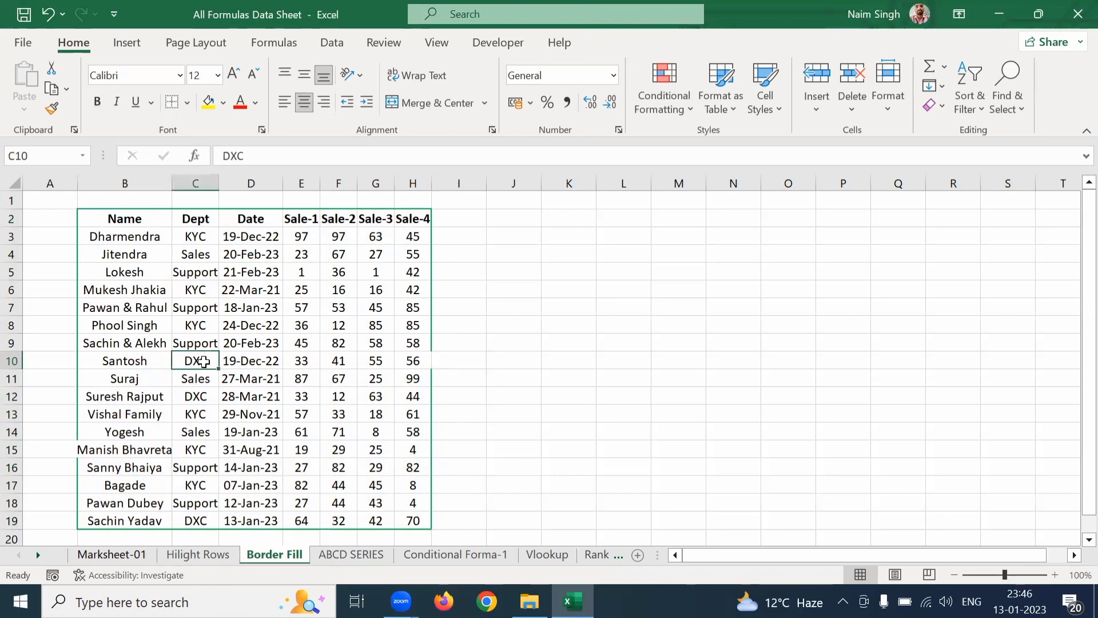
{"action": "key", "text": "ctrl+a"}
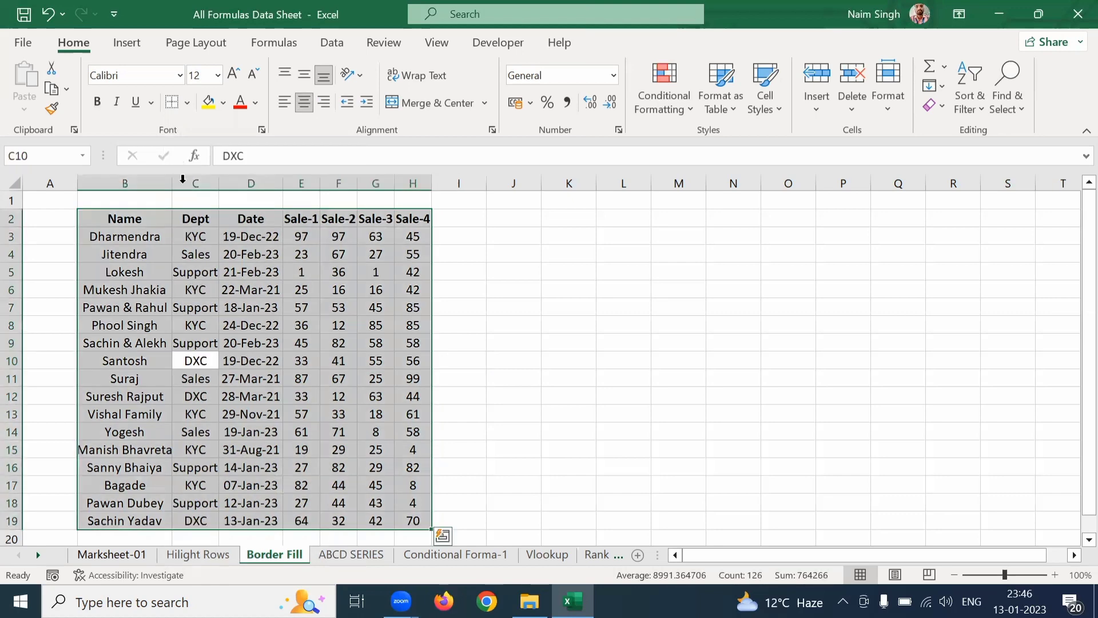
{"action": "left_click", "coordinate": [187, 103]}
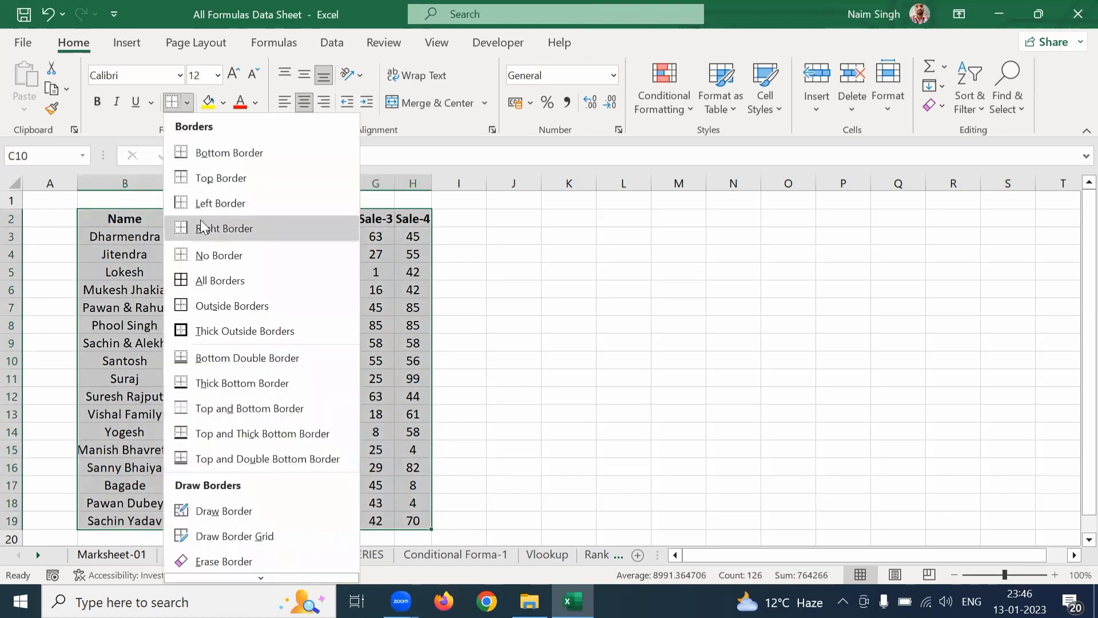
{"action": "left_click", "coordinate": [215, 261]}
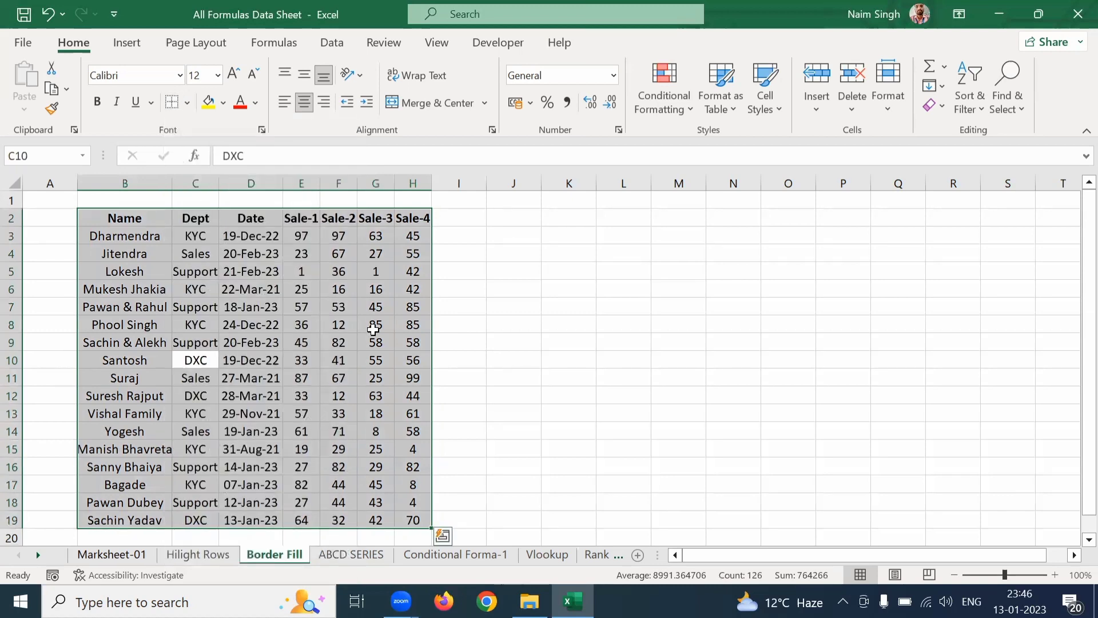
{"action": "left_click", "coordinate": [466, 361]}
{"action": "key", "text": "Left"}
{"action": "key", "text": "Left"}
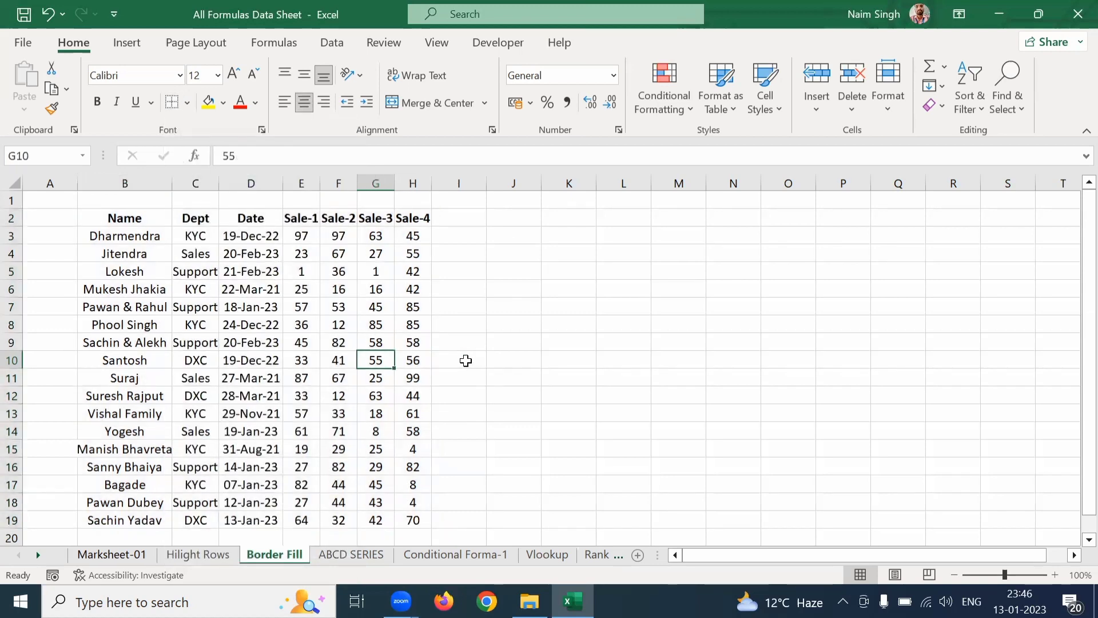
{"action": "key", "text": "Left"}
{"action": "type", "text": "A"}
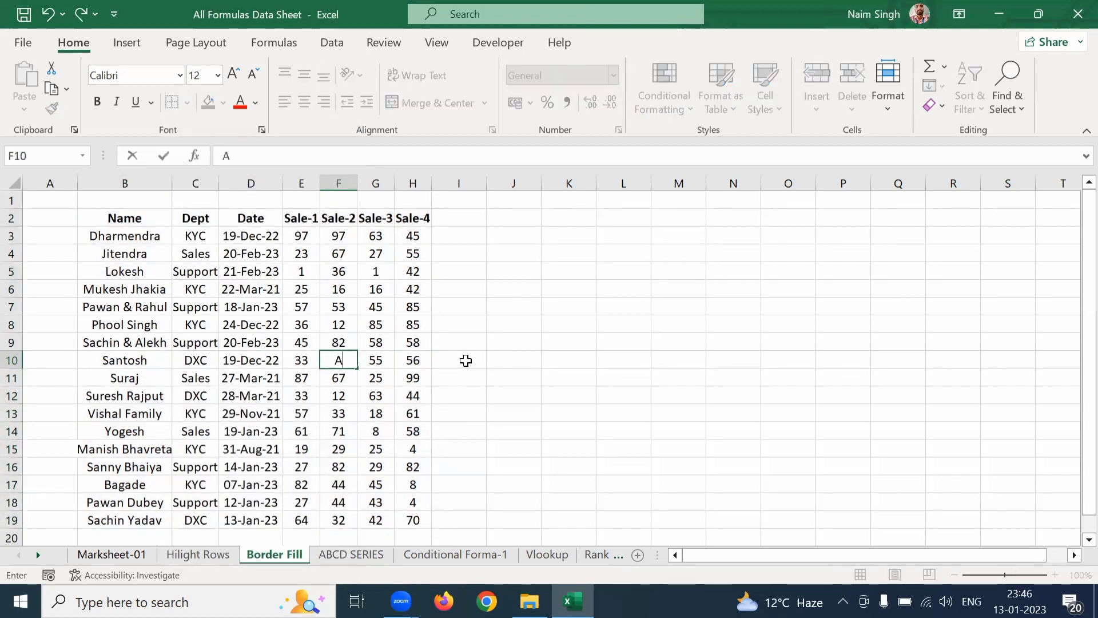
{"action": "key", "text": "Escape"}
{"action": "key", "text": "ctrl+a"}
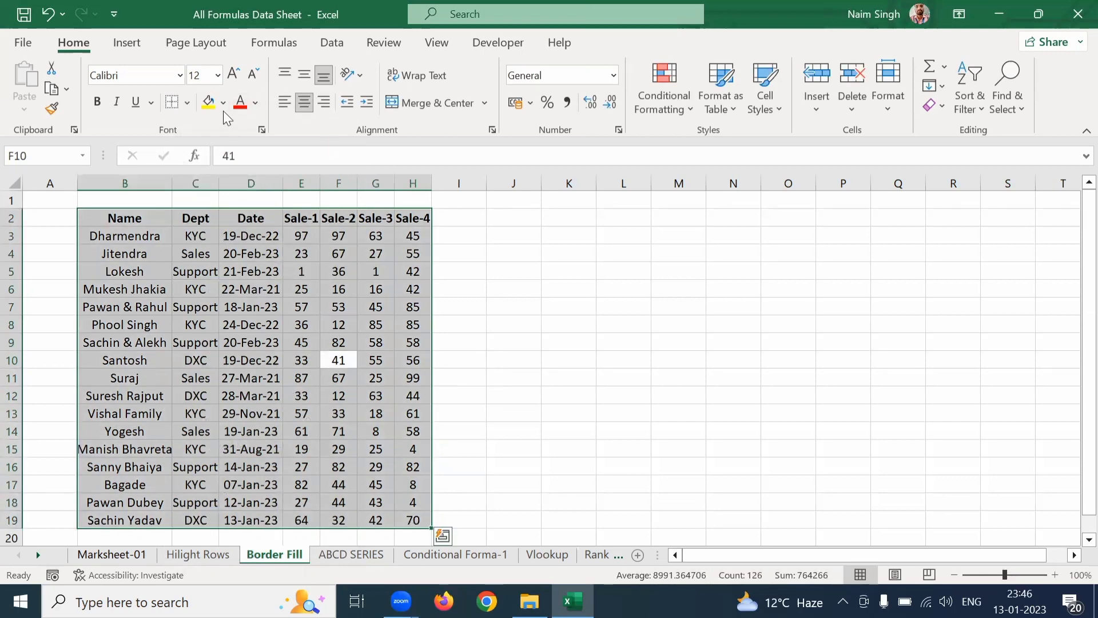
{"action": "left_click", "coordinate": [186, 108]}
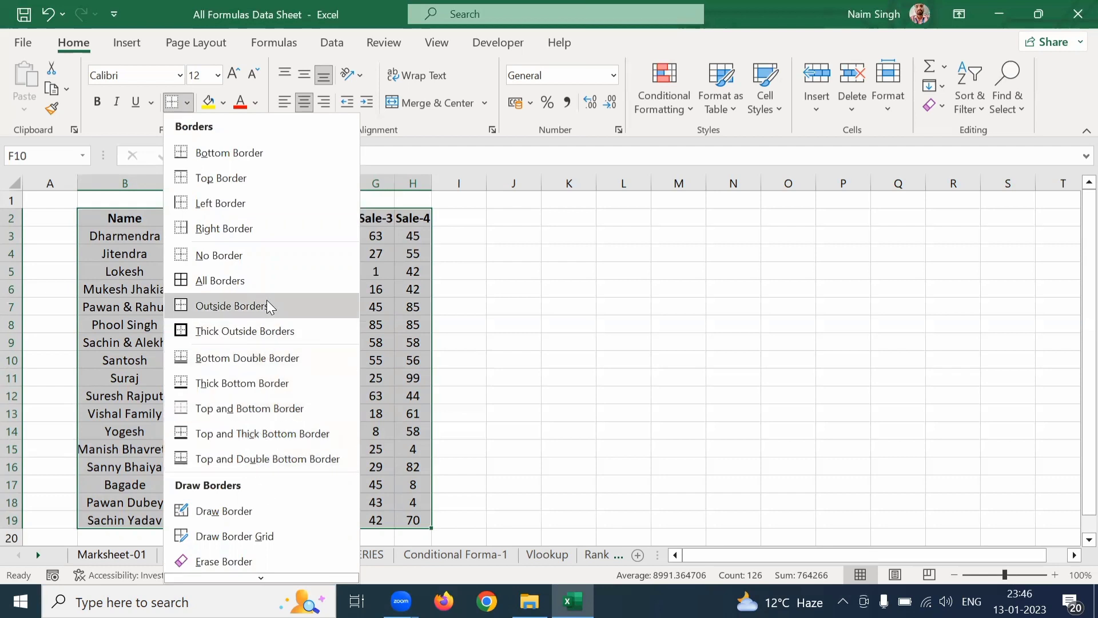
{"action": "scroll", "coordinate": [267, 300], "scroll_direction": "down", "scroll_amount": 1}
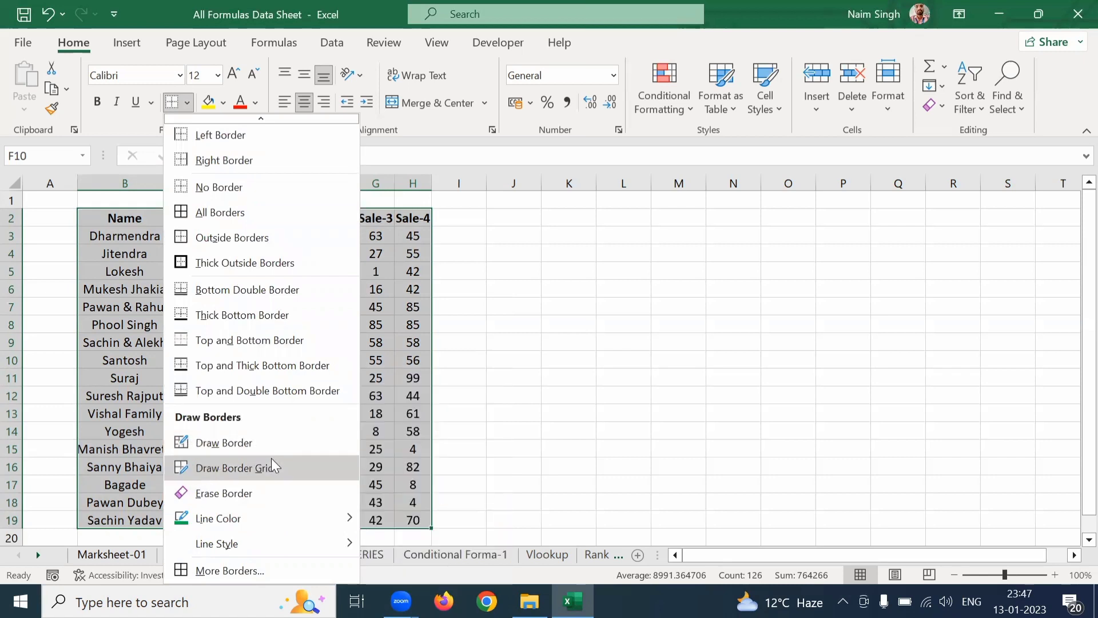
{"action": "left_click", "coordinate": [241, 442]}
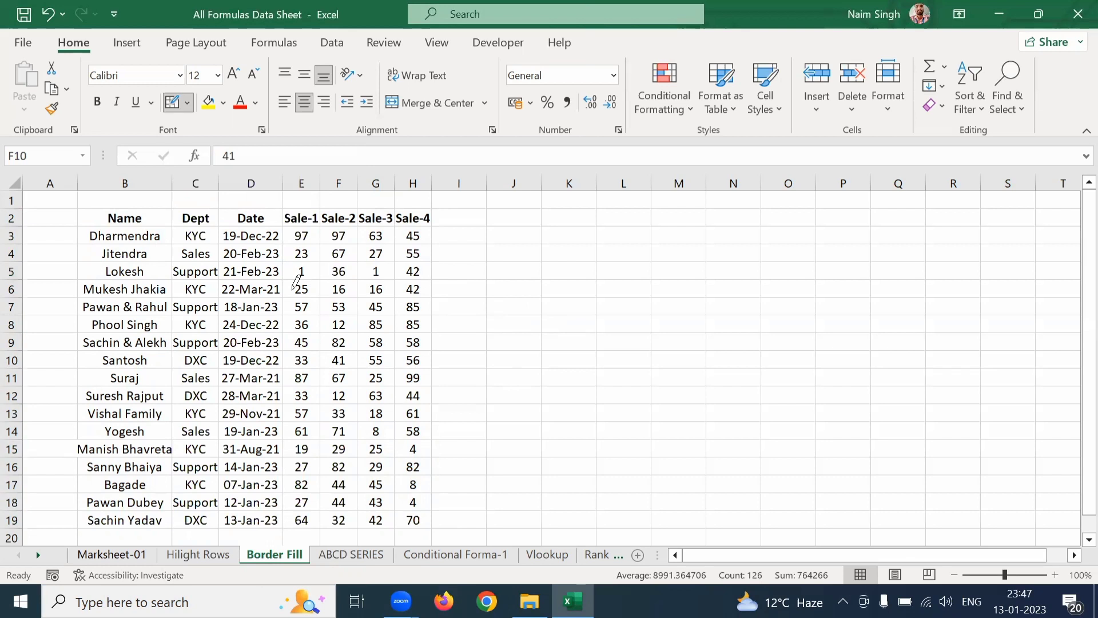
{"action": "left_click_drag", "start_coordinate": [293, 286], "coordinate": [406, 392]}
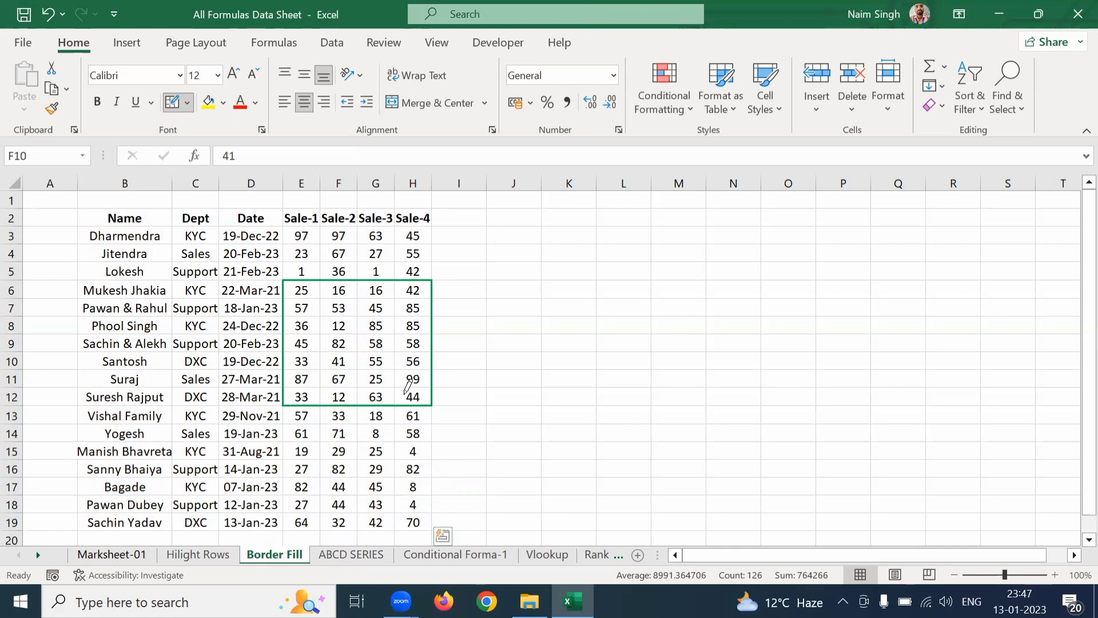
{"action": "left_click", "coordinate": [188, 103]}
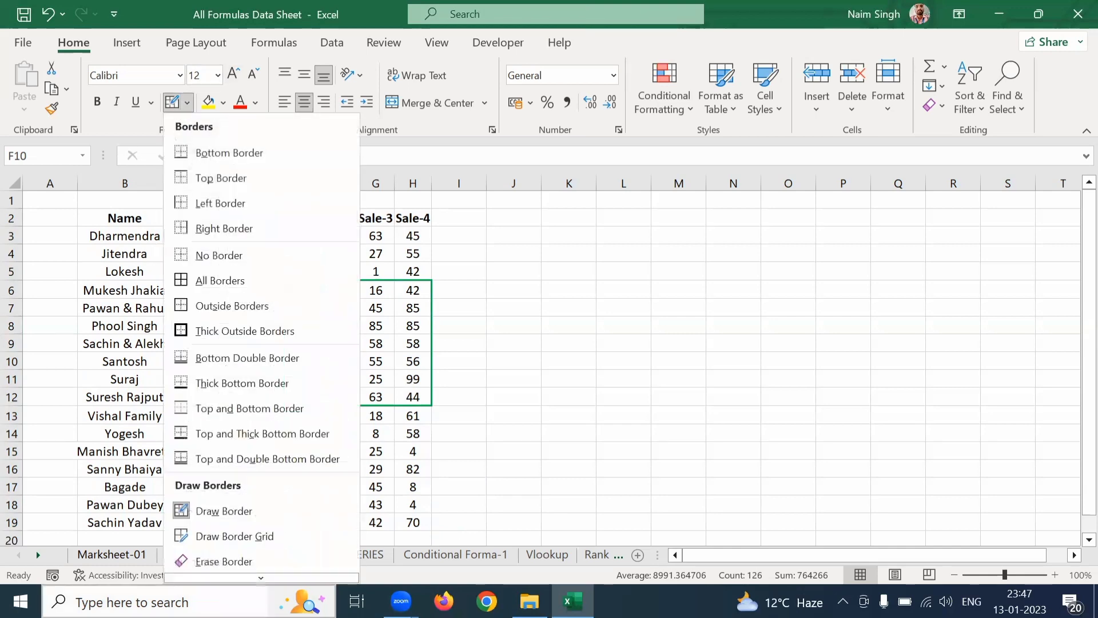
{"action": "left_click", "coordinate": [251, 510]}
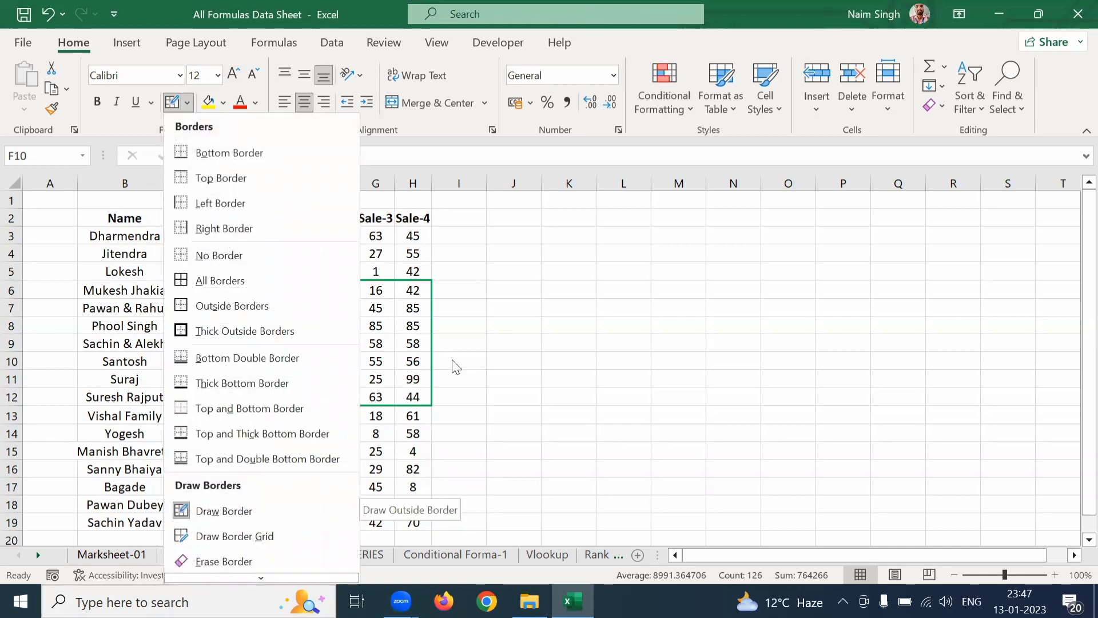
{"action": "key", "text": "ctrl+z"}
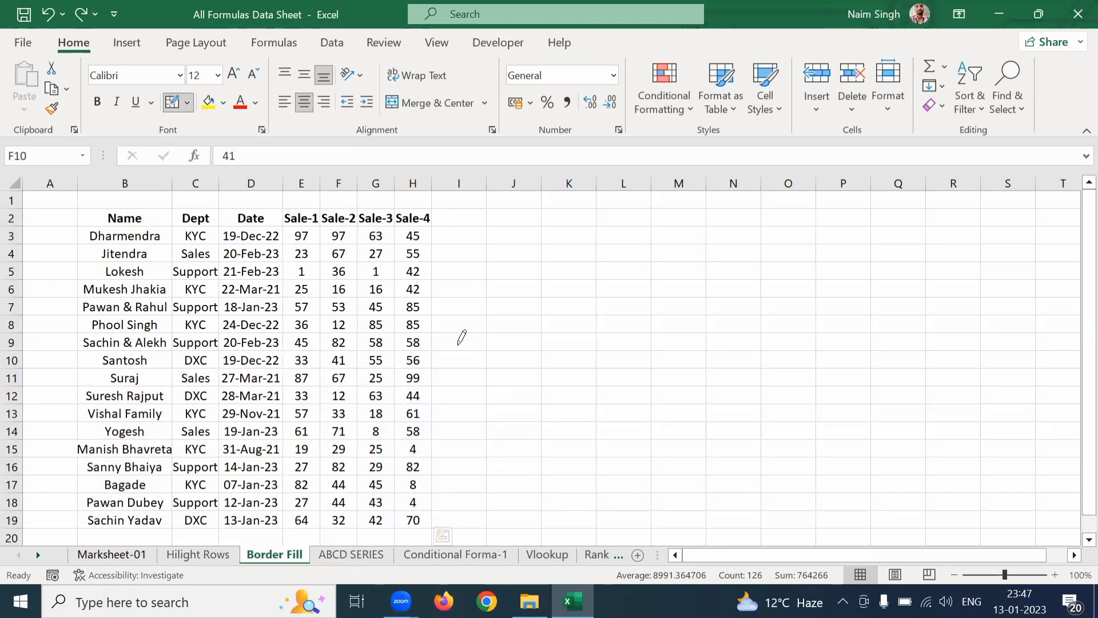
{"action": "key", "text": "ctrl+a"}
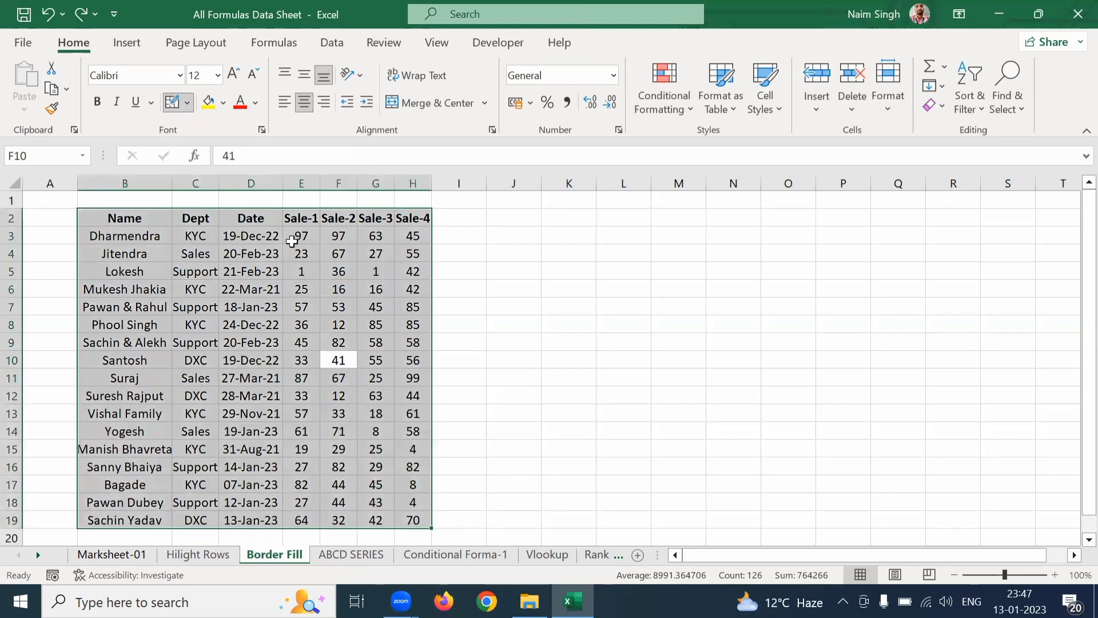
Use Draw Border Grid to draw green gridlines over cells C5:E14.
{"action": "key", "text": "Escape"}
{"action": "left_click", "coordinate": [186, 102]}
{"action": "scroll", "coordinate": [251, 423], "scroll_direction": "down", "scroll_amount": 2}
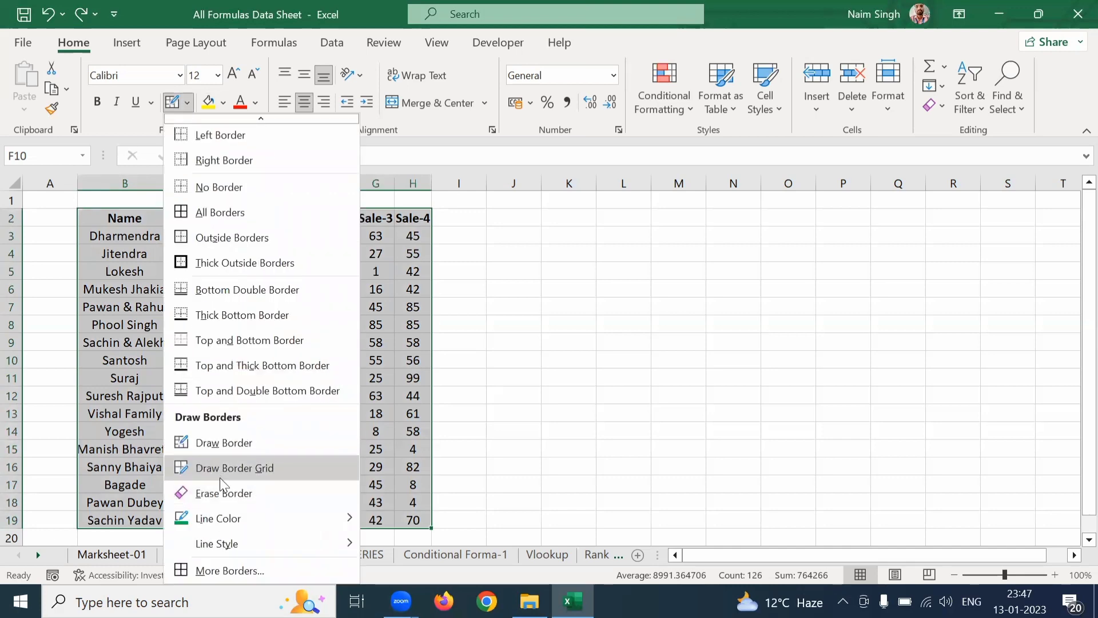
{"action": "left_click", "coordinate": [245, 470]}
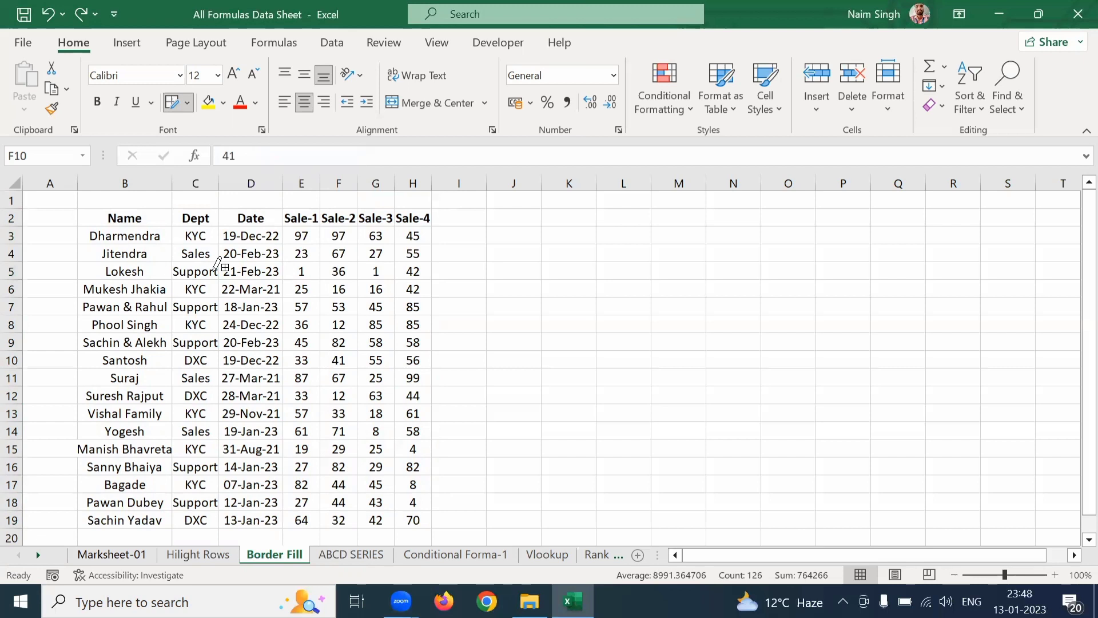
{"action": "left_click_drag", "start_coordinate": [215, 270], "coordinate": [313, 421]}
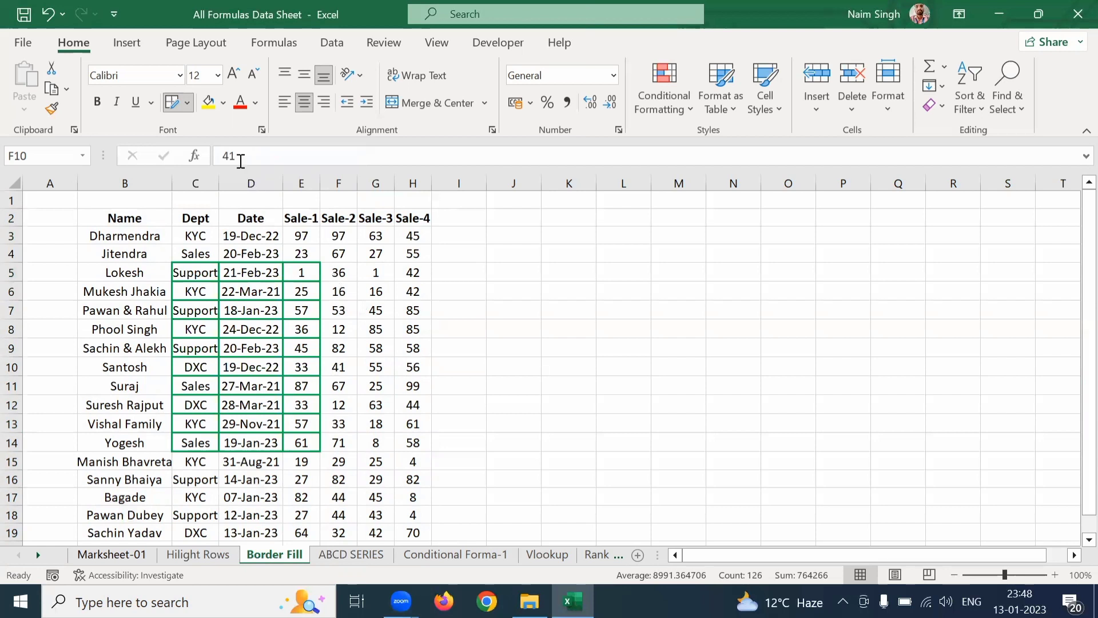
{"action": "left_click", "coordinate": [185, 104]}
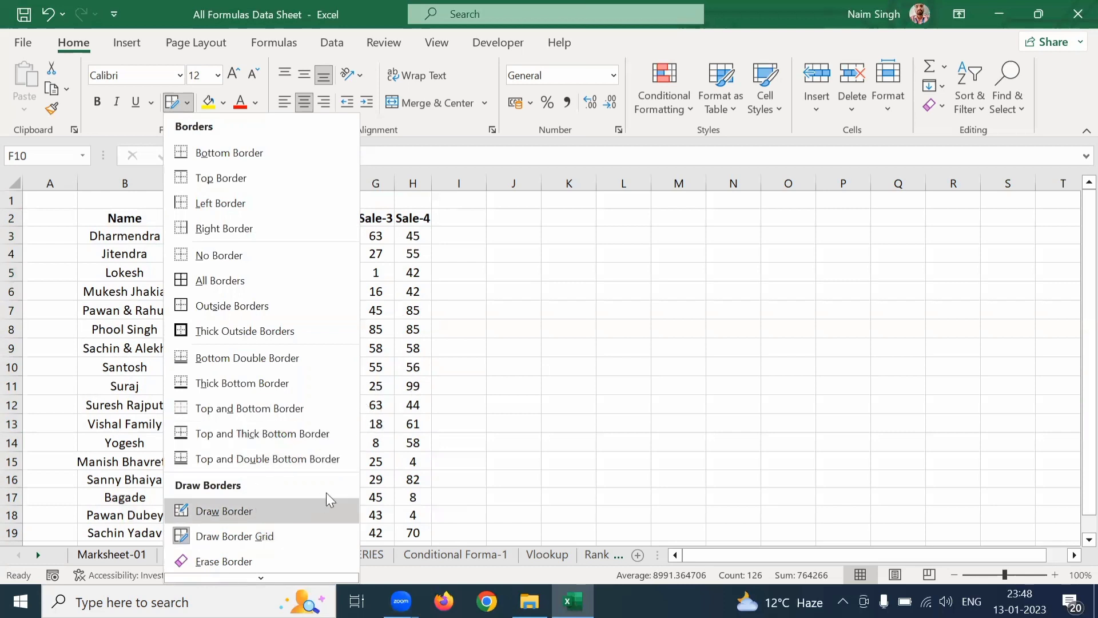
Erase the C5:E14 grid with Erase Border, then select the whole table B2:H19.
{"action": "left_click", "coordinate": [228, 536]}
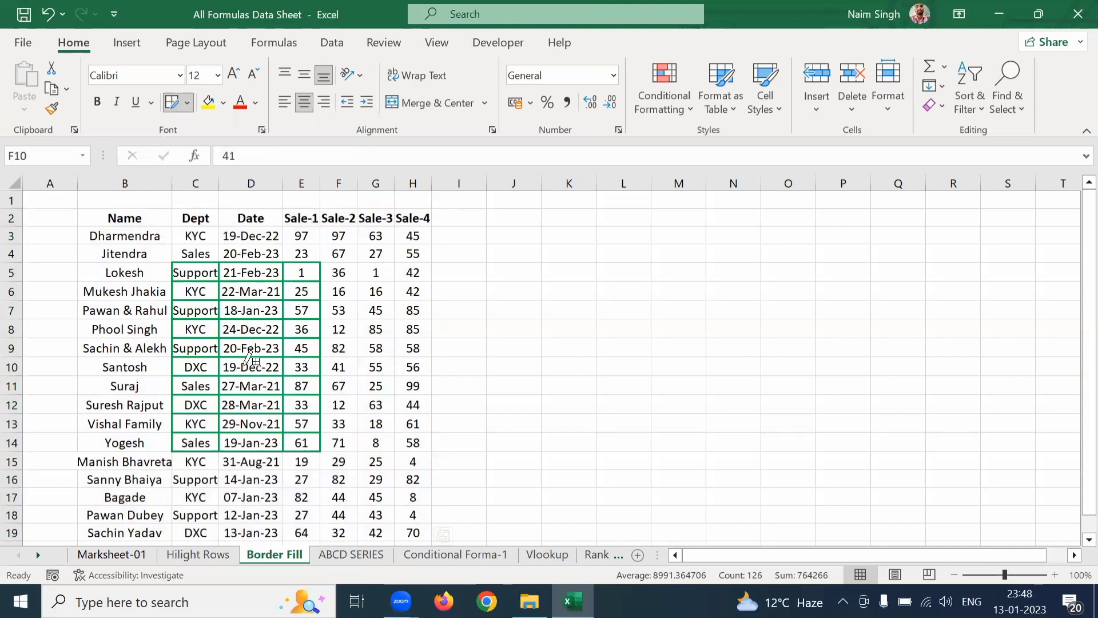
{"action": "left_click", "coordinate": [186, 104]}
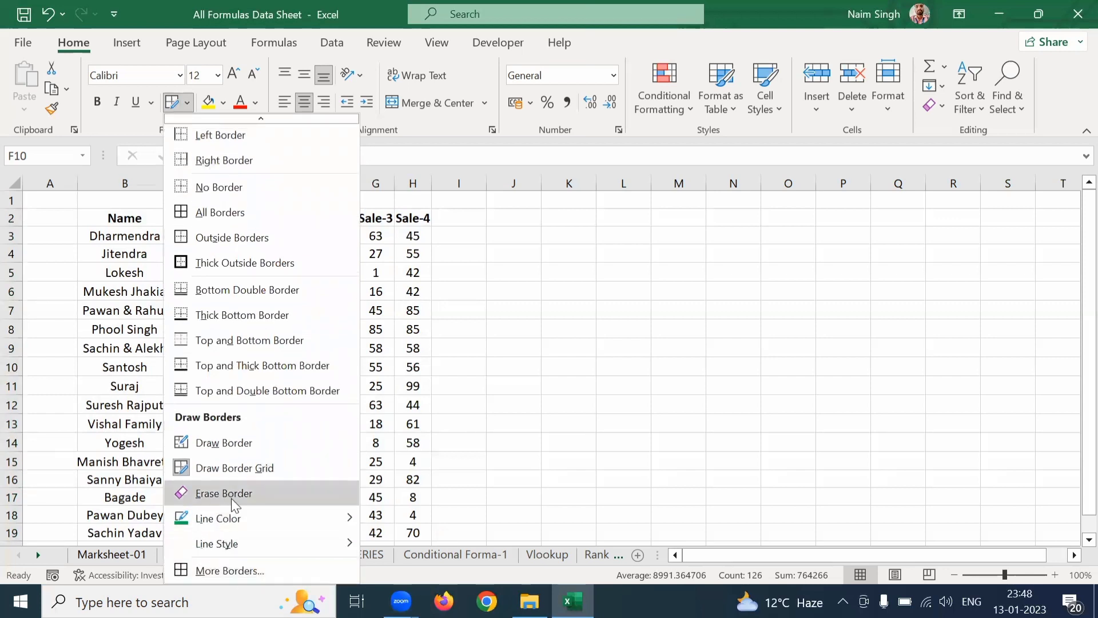
{"action": "left_click", "coordinate": [221, 494]}
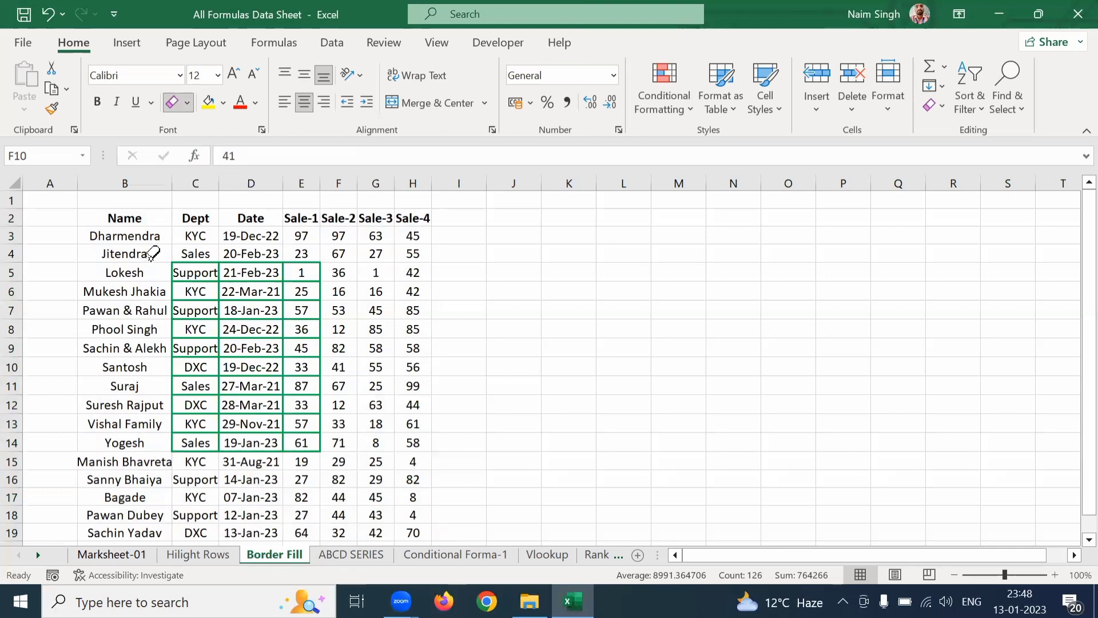
{"action": "mouse_move", "coordinate": [150, 254]}
{"action": "left_mouse_down"}
{"action": "mouse_move", "coordinate": [342, 415]}
{"action": "mouse_move", "coordinate": [337, 458]}
{"action": "left_mouse_up"}
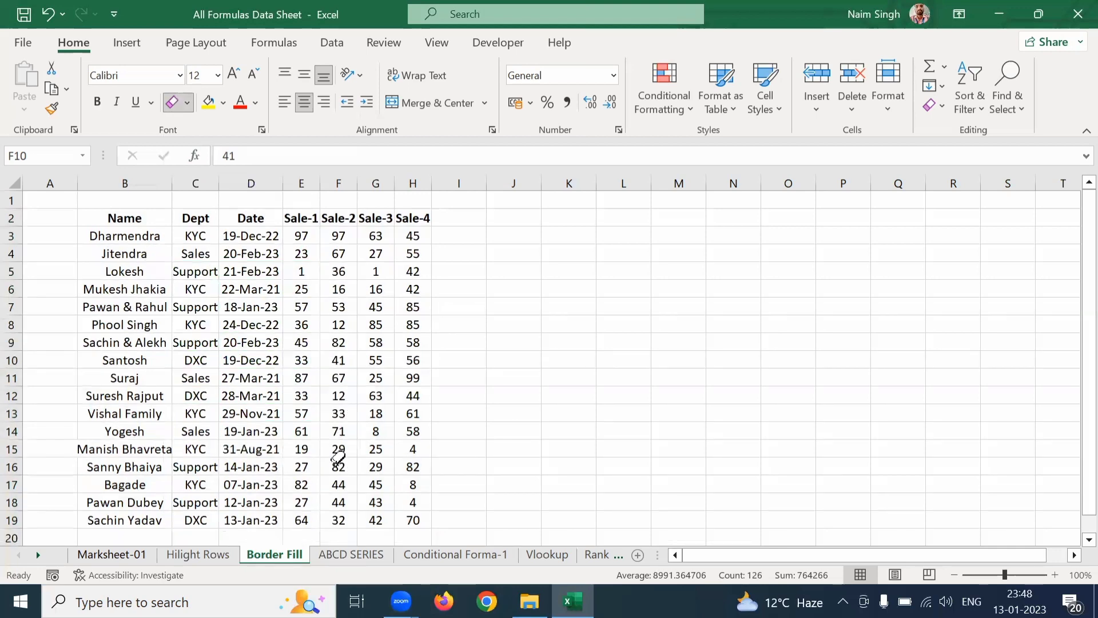
{"action": "key", "text": "ctrl+a"}
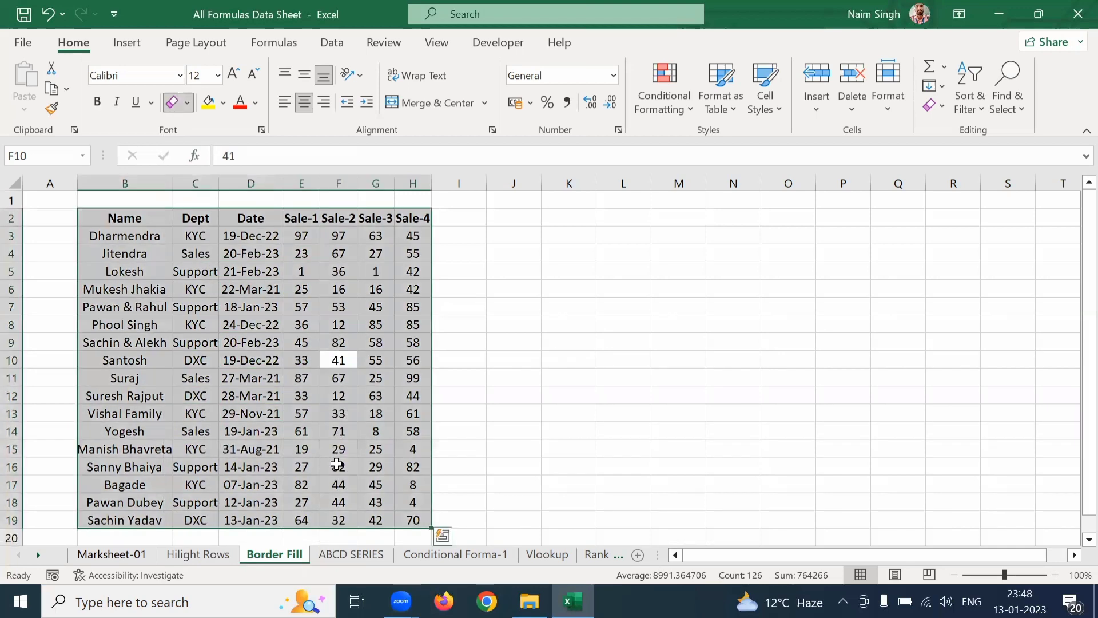
{"action": "key", "text": "Escape"}
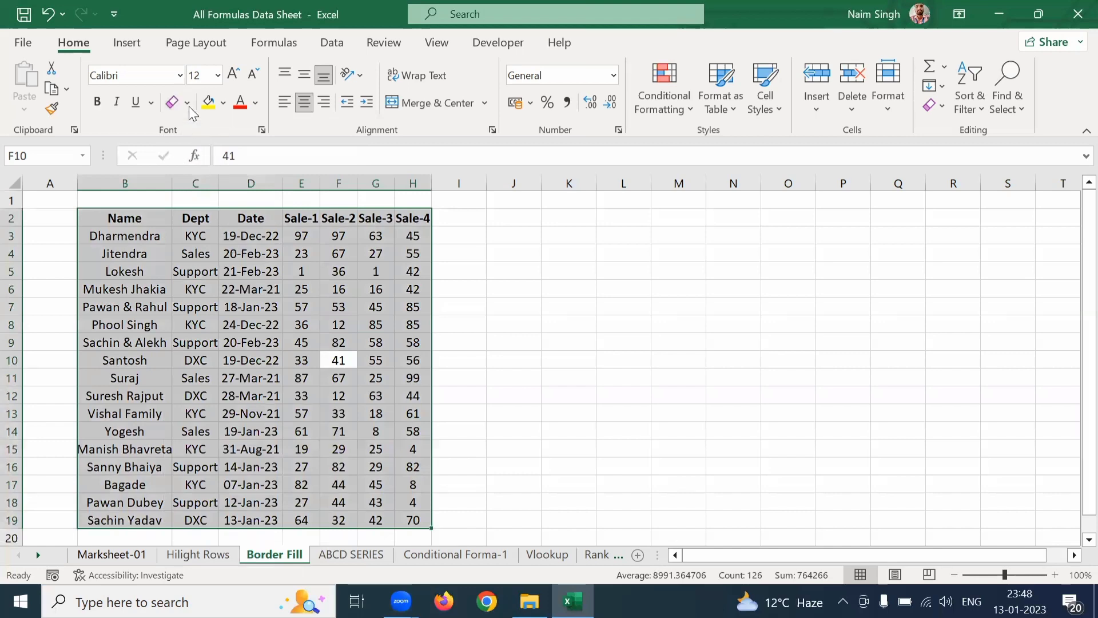
{"action": "left_click", "coordinate": [188, 103]}
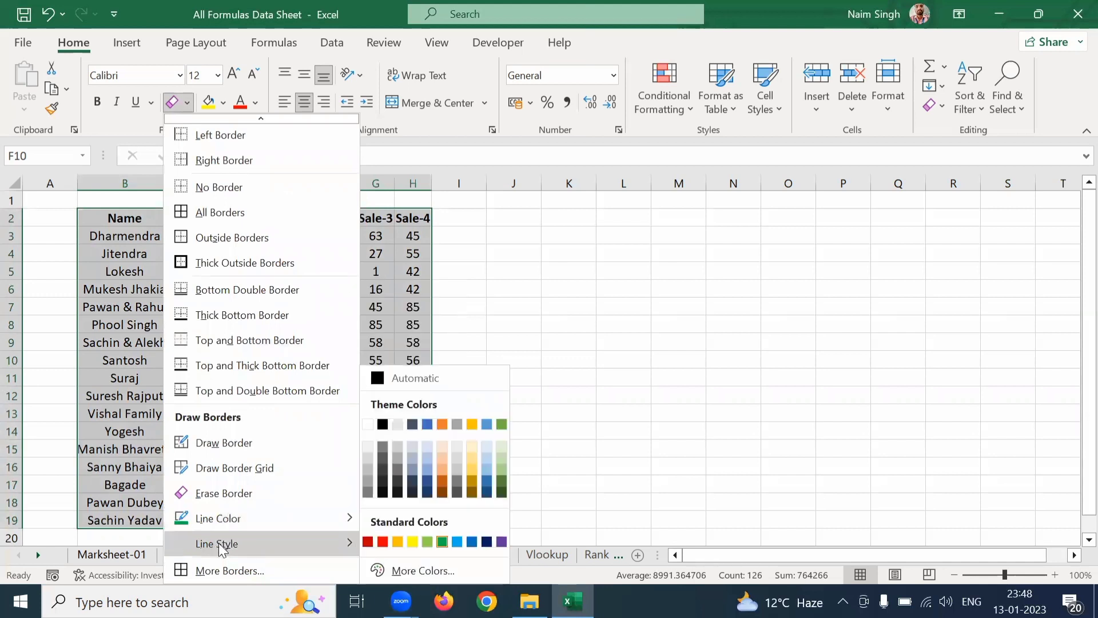
{"action": "mouse_move", "coordinate": [218, 518]}
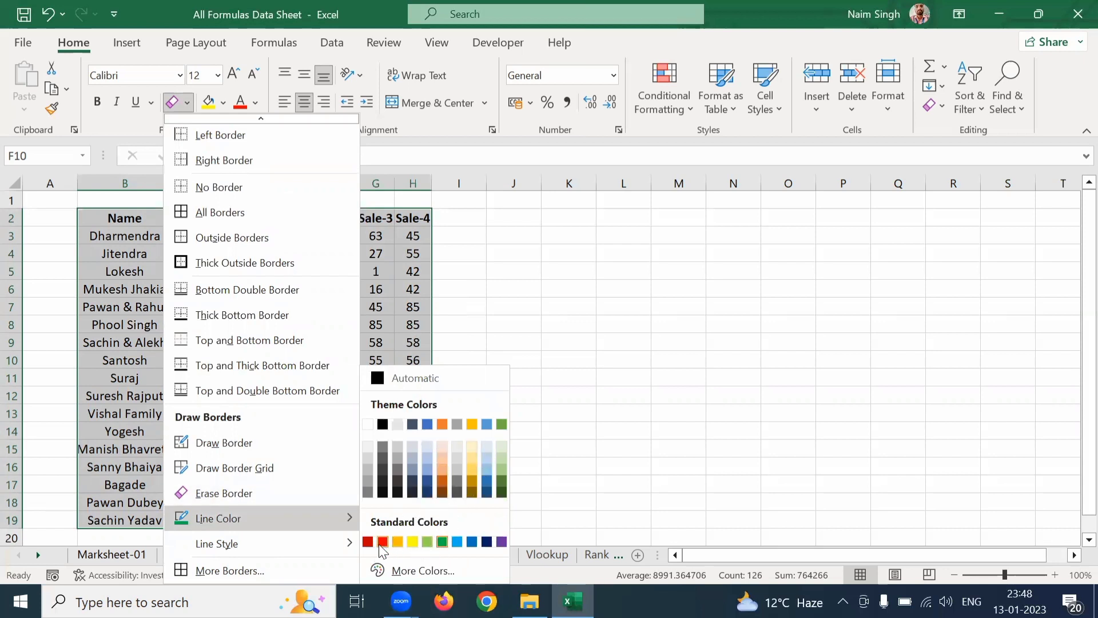
{"action": "left_click", "coordinate": [444, 425]}
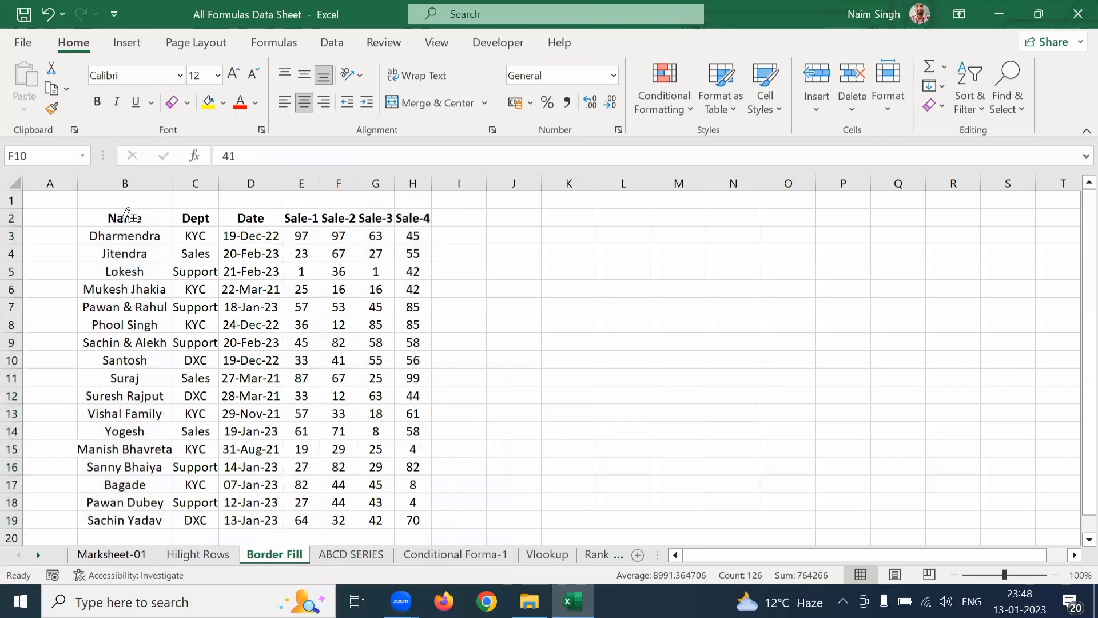
{"action": "left_click_drag", "start_coordinate": [81, 211], "coordinate": [411, 521]}
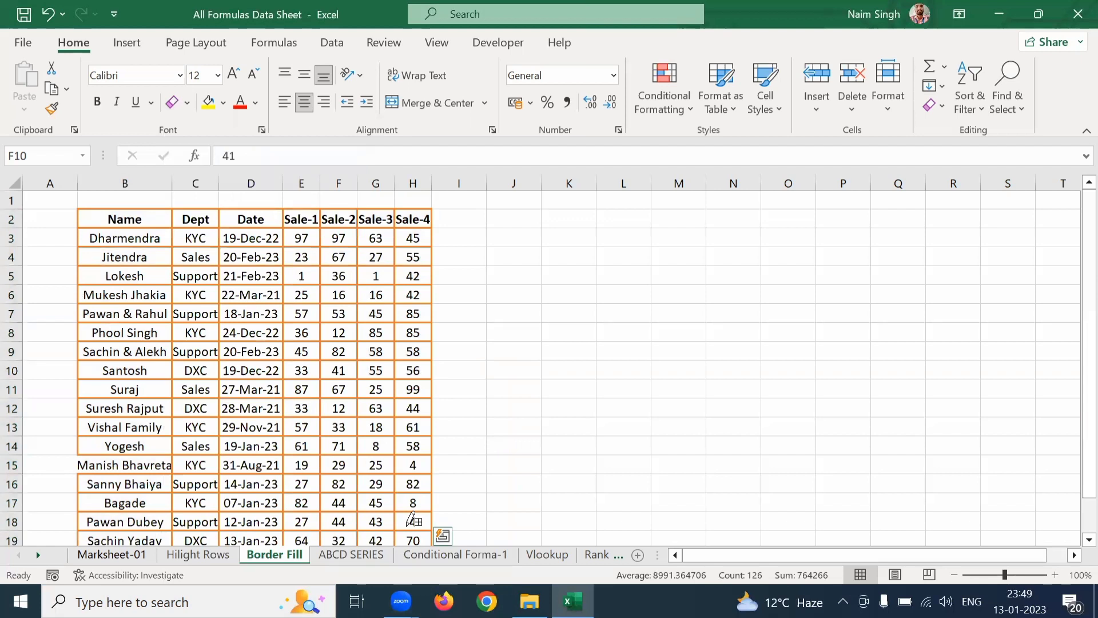
{"action": "key", "text": "ctrl+z"}
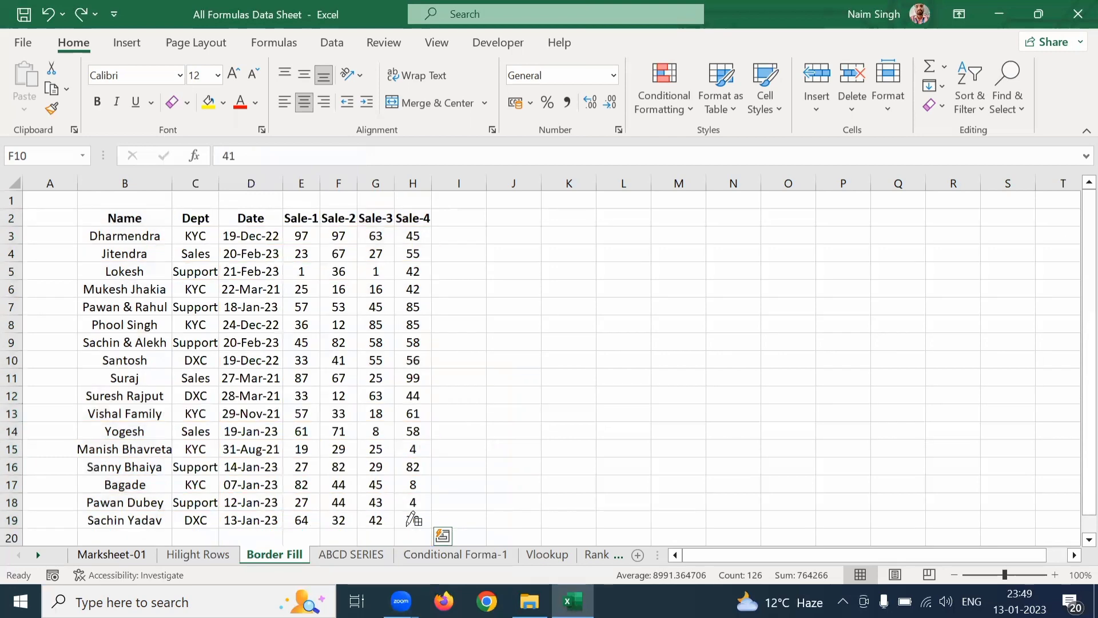
{"action": "left_click", "coordinate": [213, 403]}
{"action": "key", "text": "Escape"}
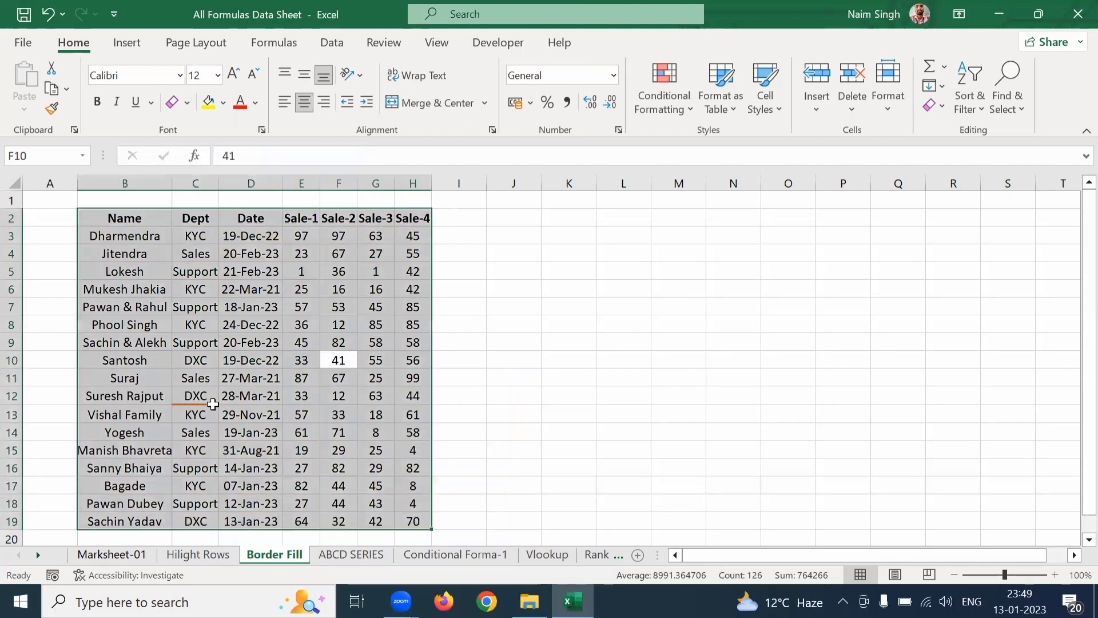
{"action": "key", "text": "ctrl+z"}
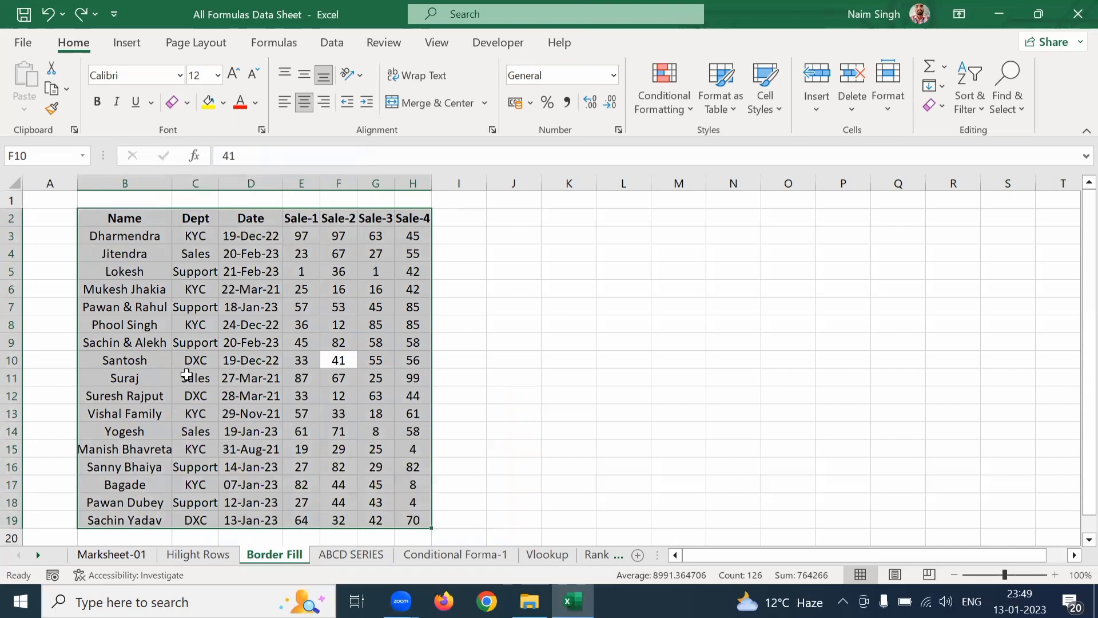
{"action": "left_click", "coordinate": [187, 103]}
{"action": "scroll", "coordinate": [222, 516], "scroll_direction": "down", "scroll_amount": 1}
{"action": "scroll", "coordinate": [222, 517], "scroll_direction": "down", "scroll_amount": 1}
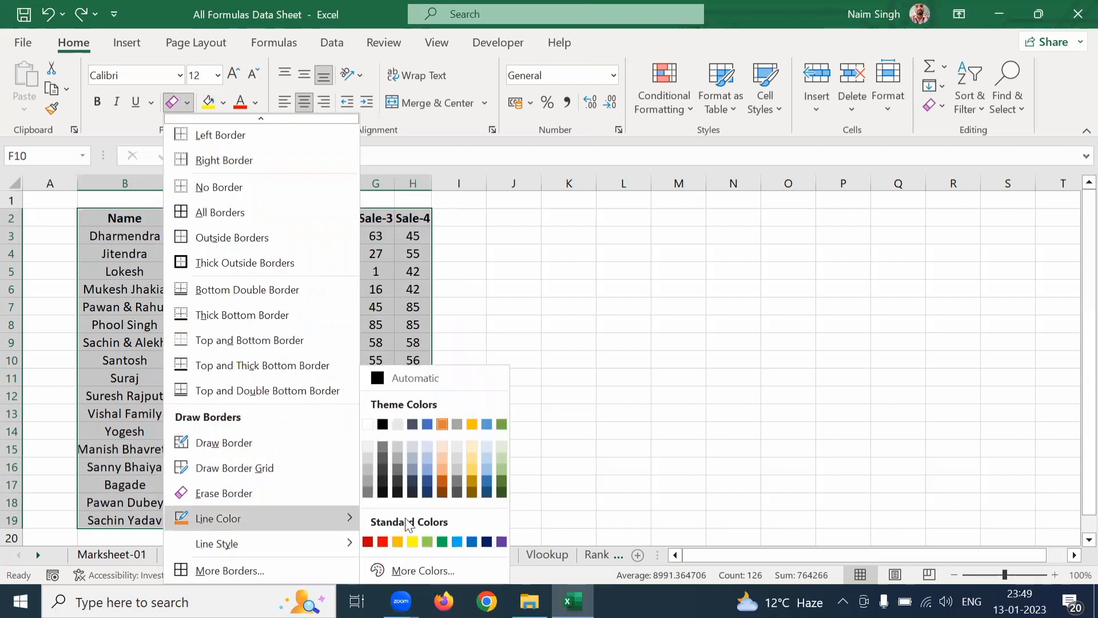
{"action": "left_click", "coordinate": [382, 424]}
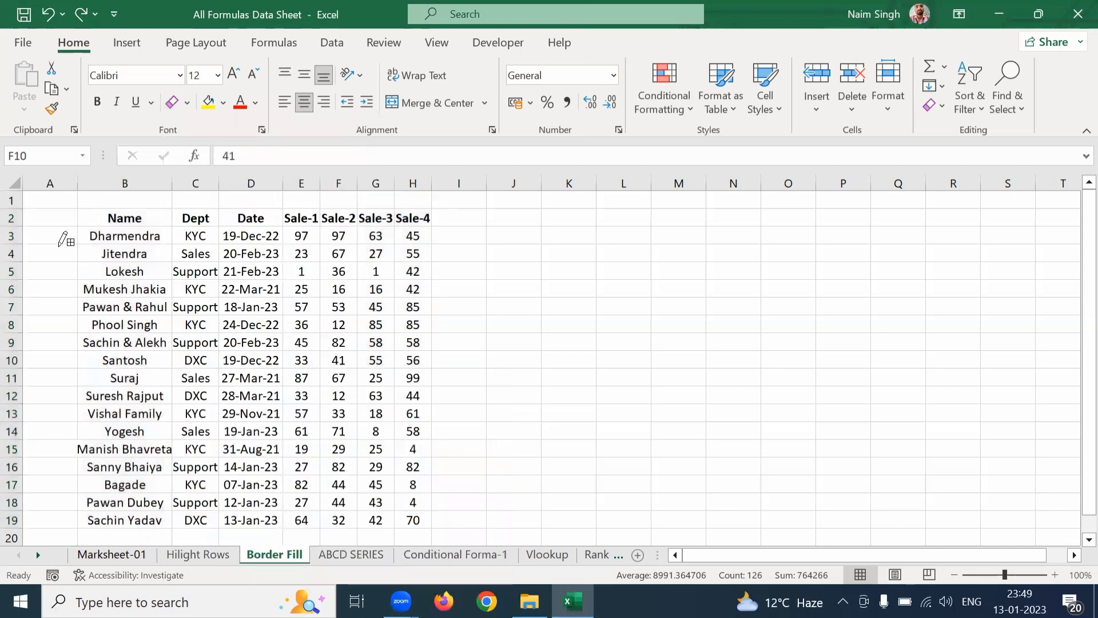
{"action": "mouse_move", "coordinate": [108, 213]}
{"action": "left_mouse_down"}
{"action": "mouse_move", "coordinate": [407, 483]}
{"action": "mouse_move", "coordinate": [410, 508]}
{"action": "left_mouse_up"}
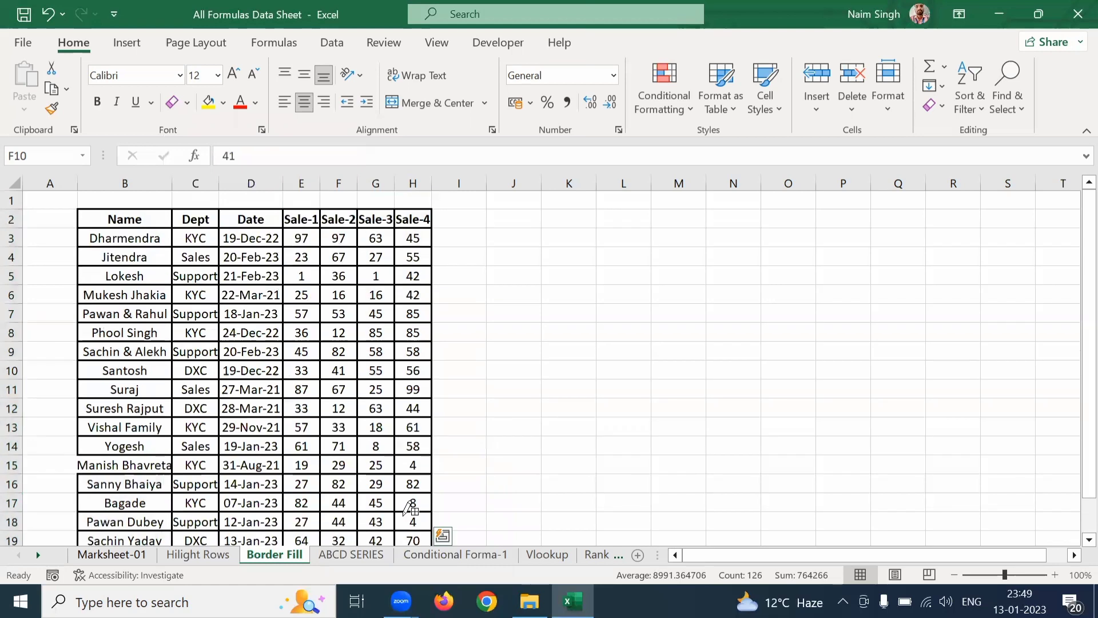
{"action": "key", "text": "ctrl+z"}
{"action": "key", "text": "ctrl+q"}
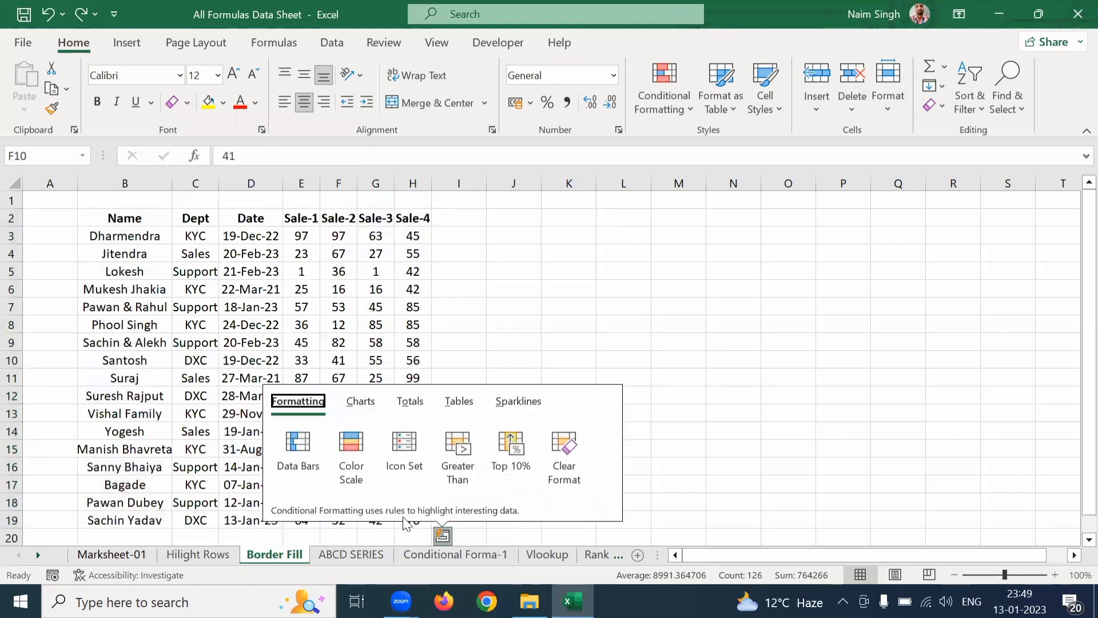
{"action": "key", "text": "Escape"}
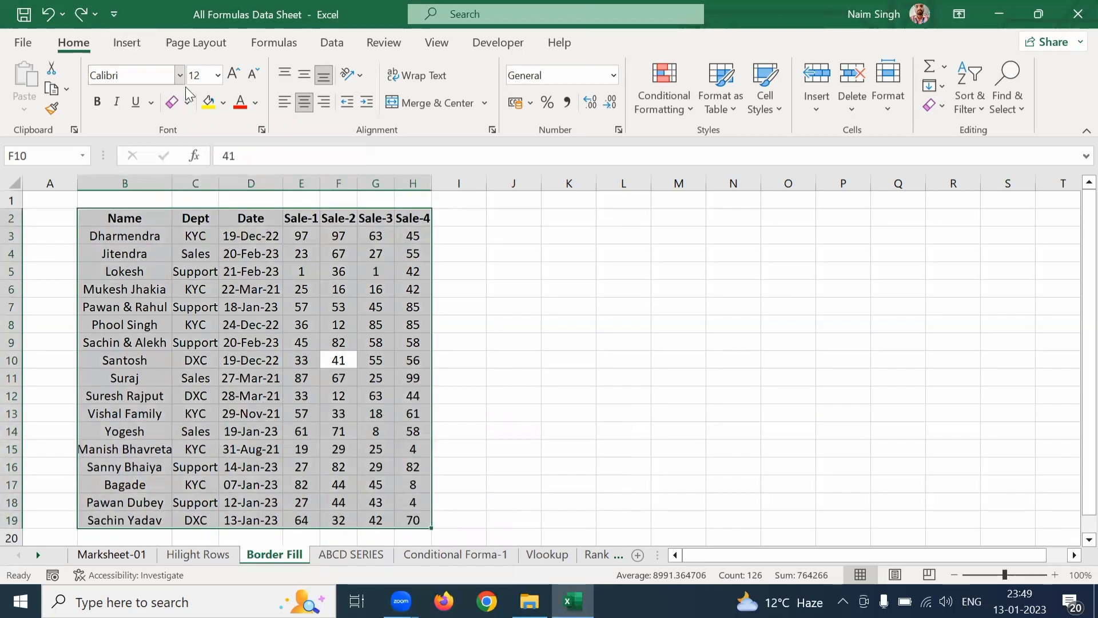
{"action": "left_click", "coordinate": [186, 102]}
{"action": "scroll", "coordinate": [273, 492], "scroll_direction": "down", "scroll_amount": 1}
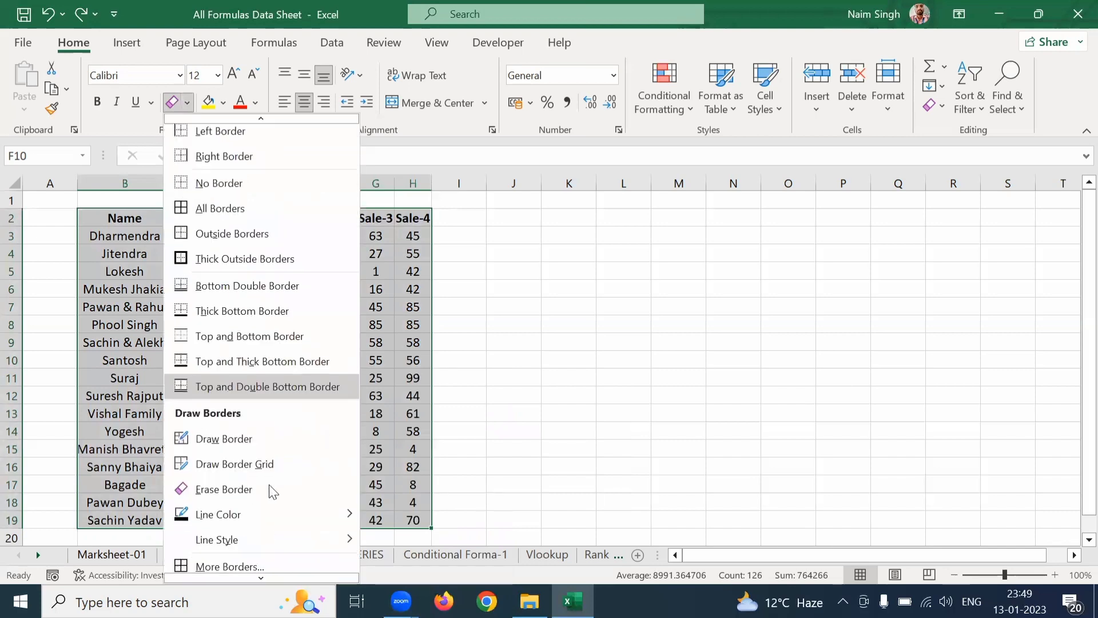
{"action": "mouse_move", "coordinate": [217, 543]}
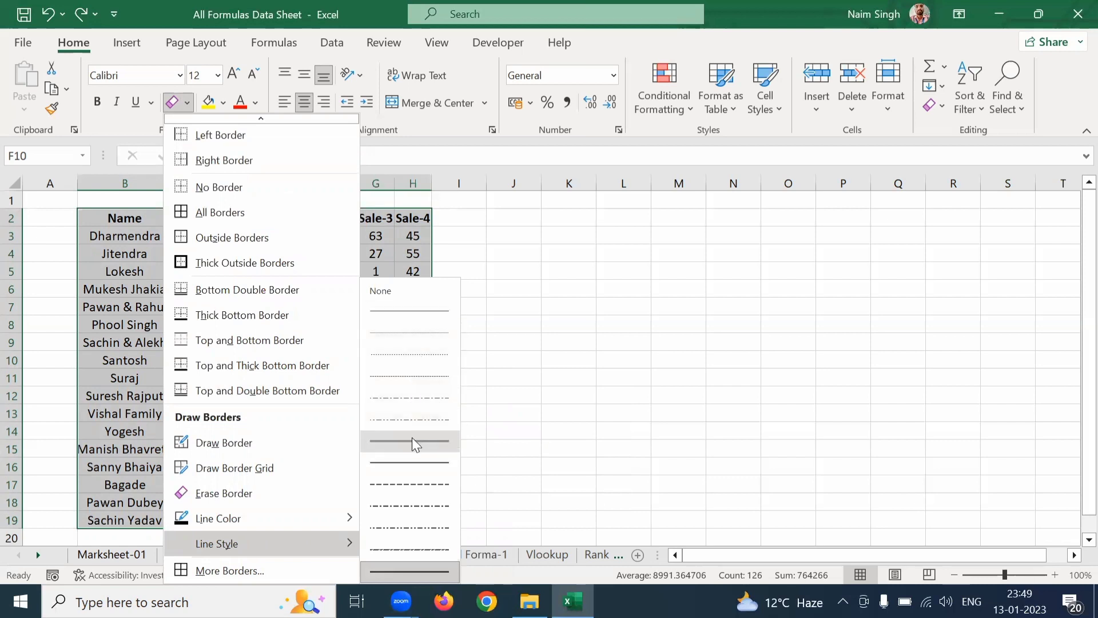
{"action": "left_click", "coordinate": [404, 510]}
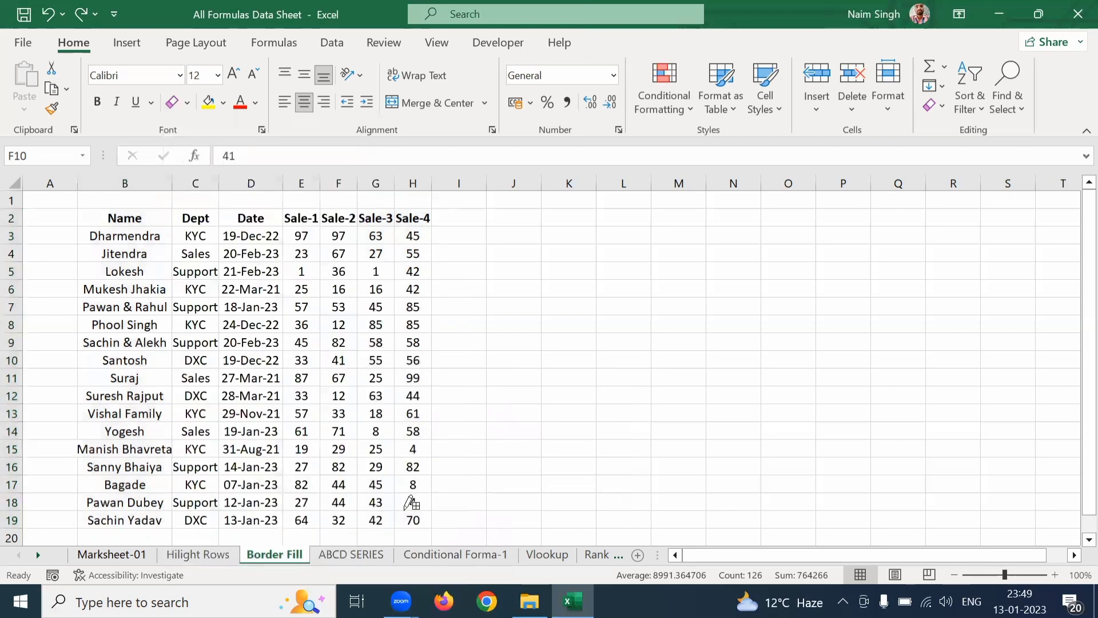
{"action": "left_click_drag", "start_coordinate": [123, 212], "coordinate": [269, 361]}
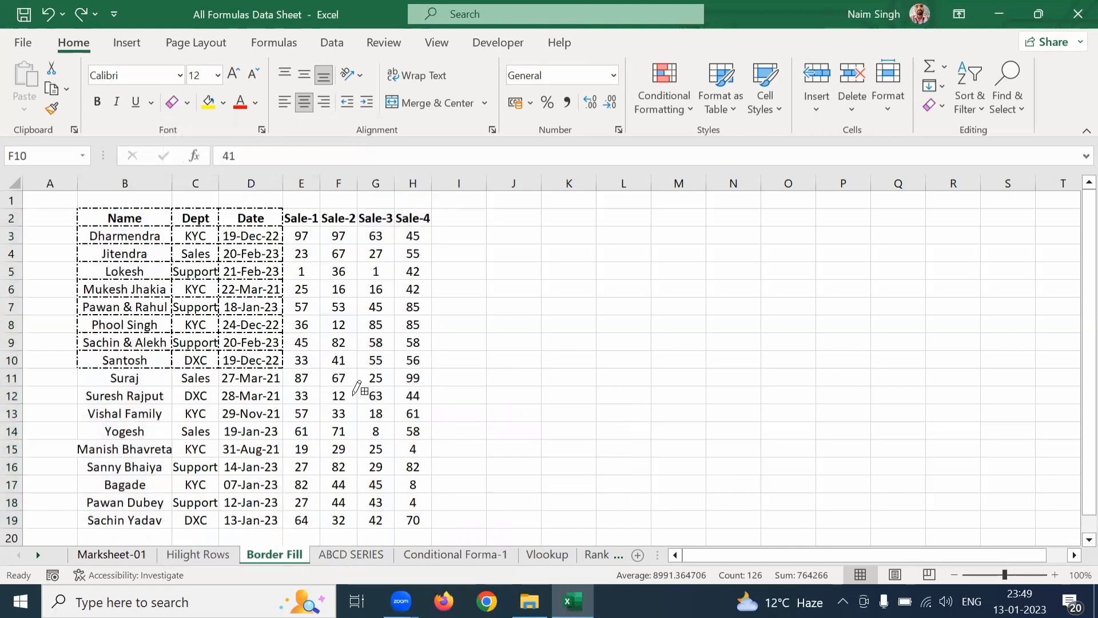
{"action": "left_click_drag", "start_coordinate": [354, 394], "coordinate": [358, 394]}
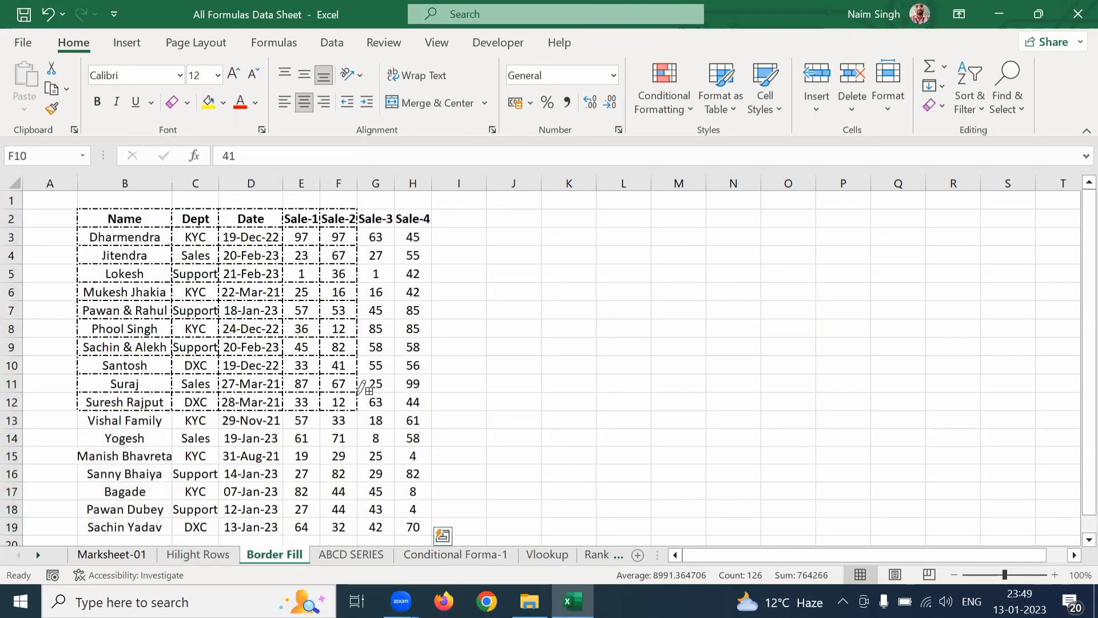
{"action": "key", "text": "ctrl+z"}
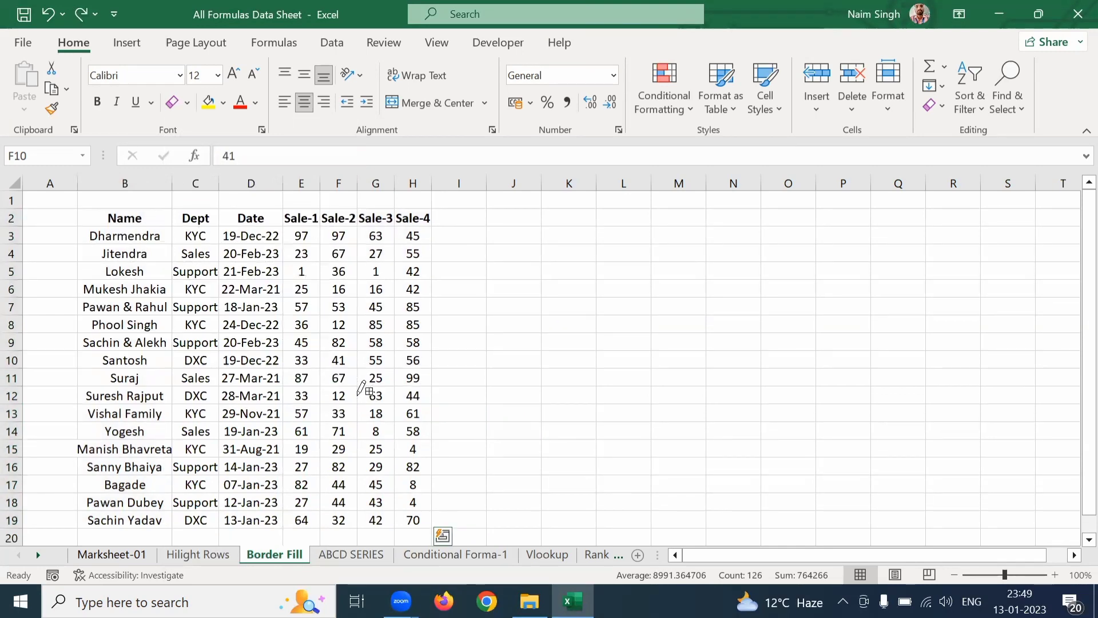
{"action": "key", "text": "ctrl+a"}
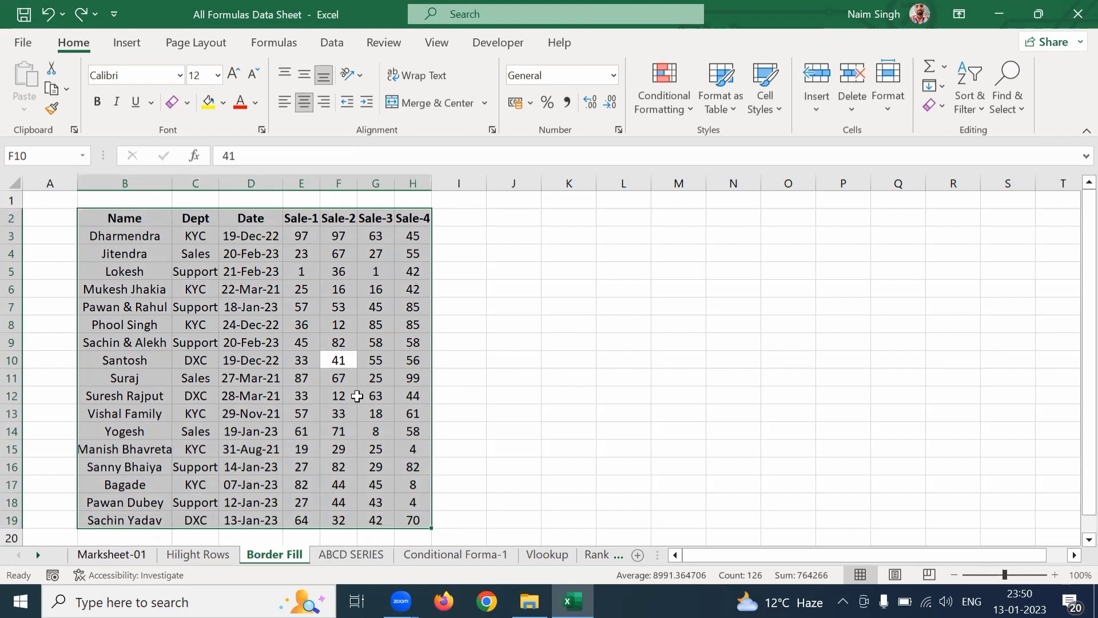
Open the Line Color More Colors picker for borders and cancel without choosing a colour.
{"action": "left_click", "coordinate": [187, 104]}
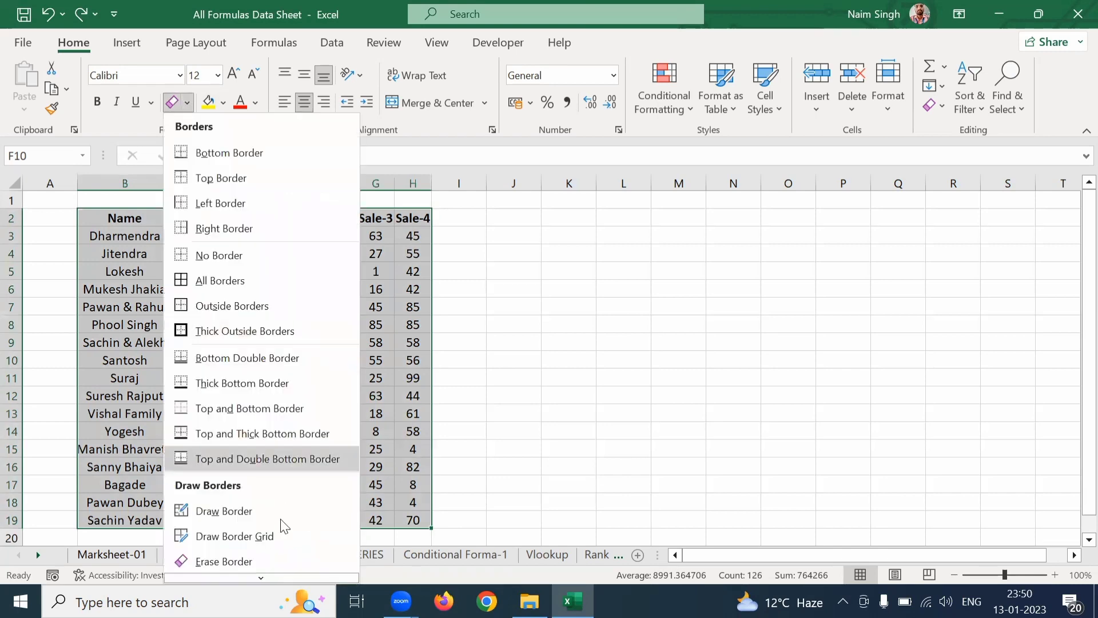
{"action": "scroll", "coordinate": [280, 526], "scroll_direction": "down", "scroll_amount": 2}
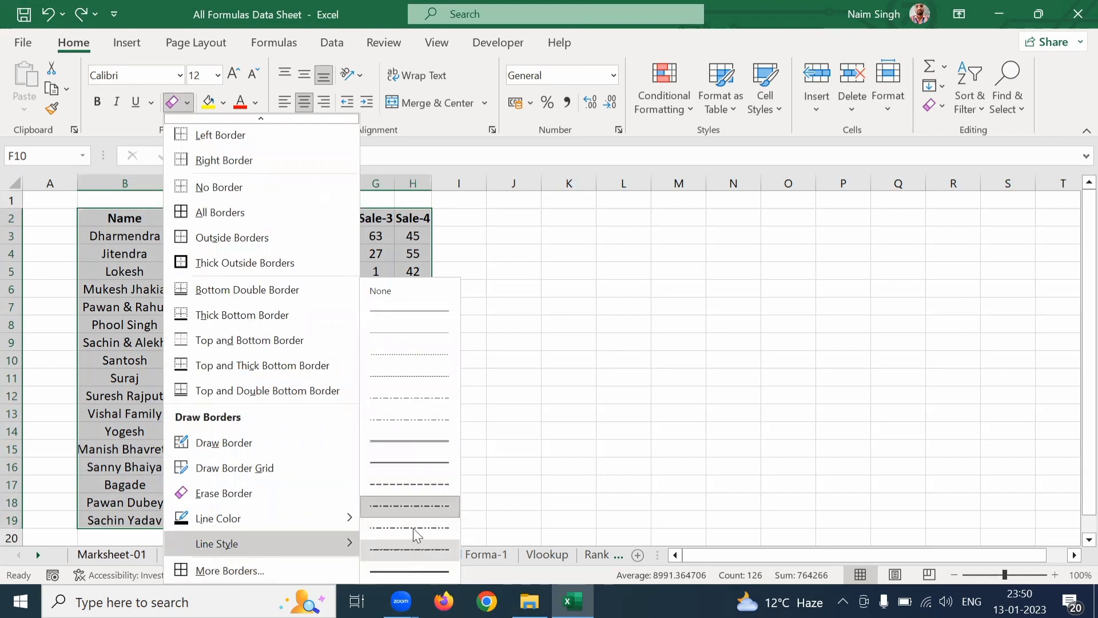
{"action": "mouse_move", "coordinate": [218, 518]}
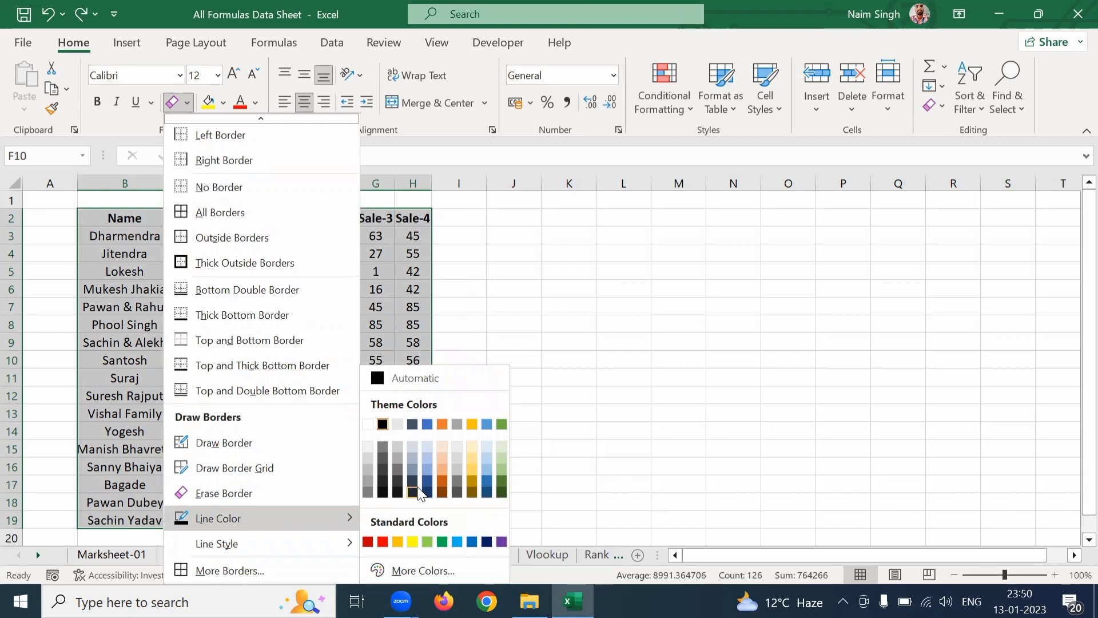
{"action": "left_click", "coordinate": [423, 568]}
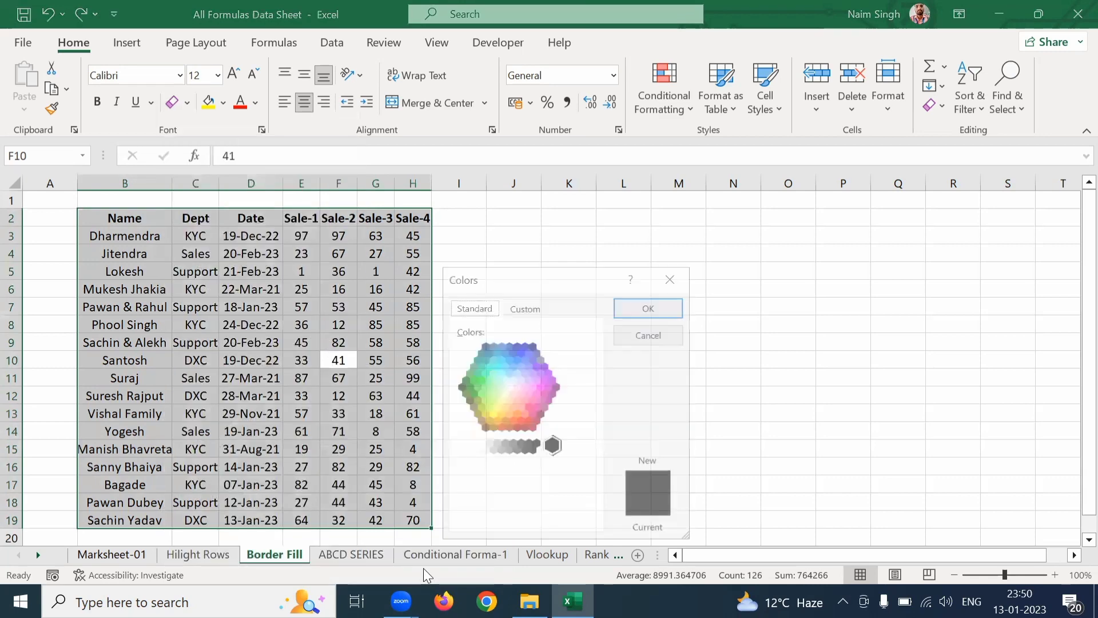
{"action": "left_click", "coordinate": [645, 336]}
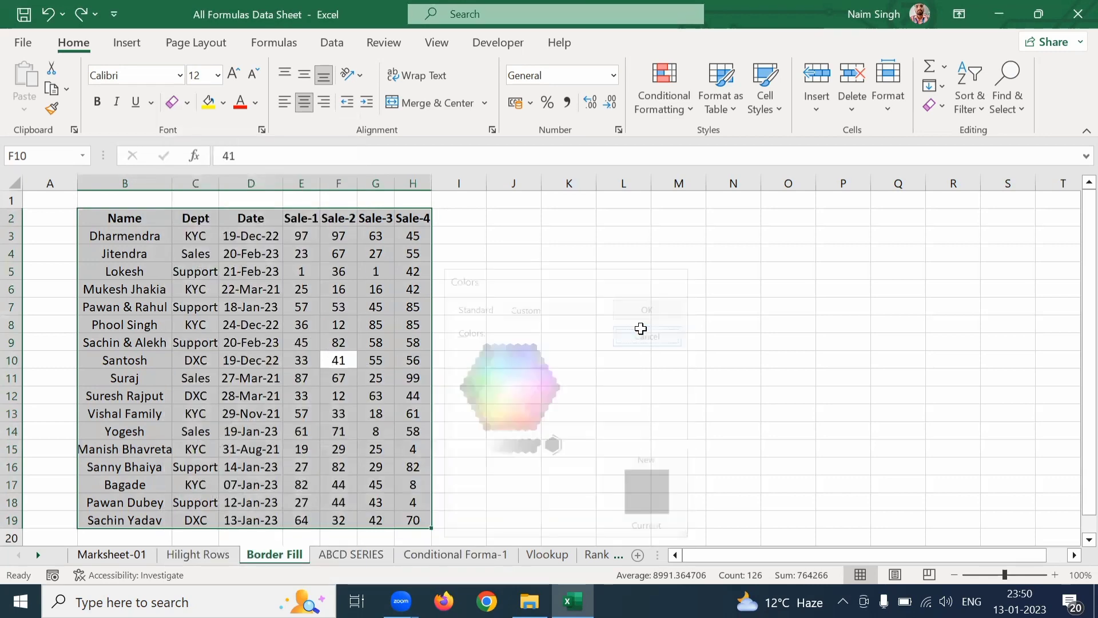
Apply hairline upward diagonal borders via More Borders, then undo them with Ctrl+Z.
{"action": "left_click", "coordinate": [188, 105]}
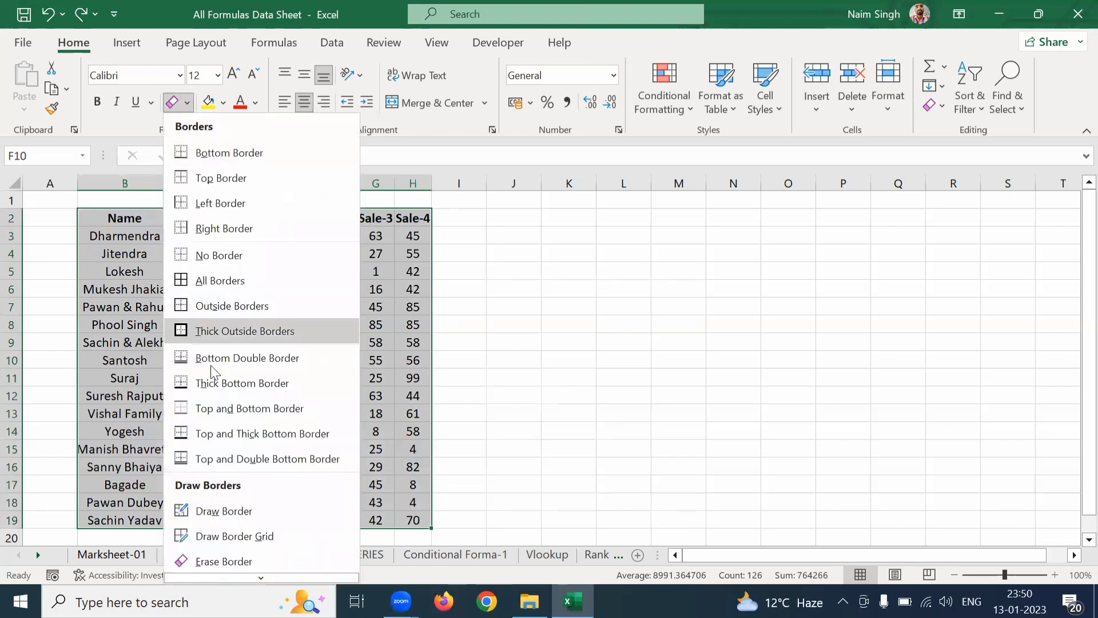
{"action": "scroll", "coordinate": [214, 380], "scroll_direction": "down", "scroll_amount": 2}
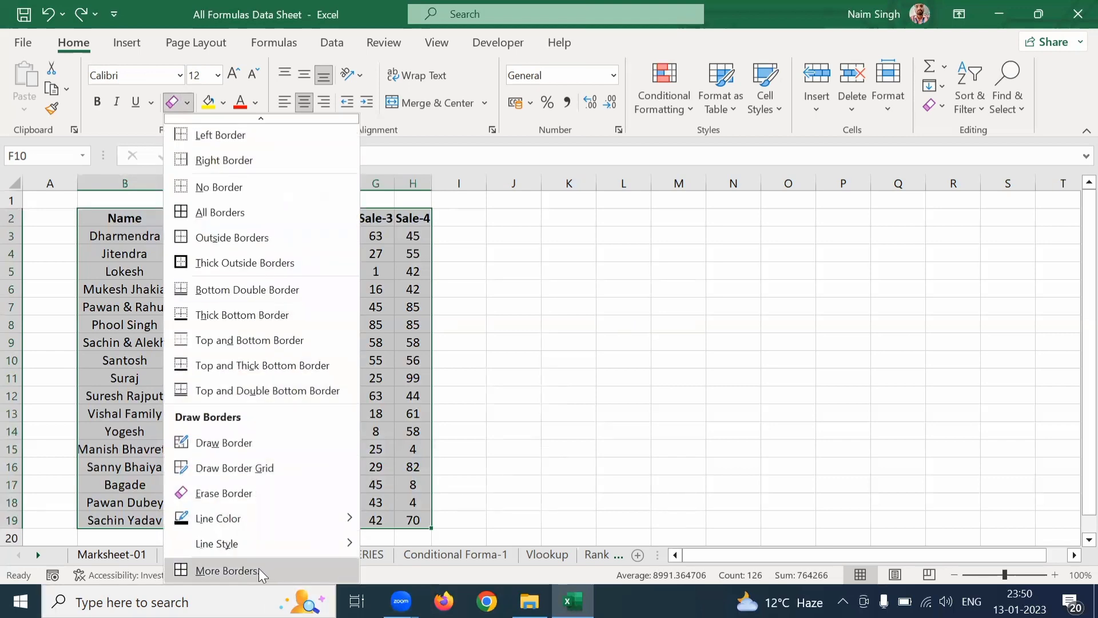
{"action": "left_click", "coordinate": [259, 570]}
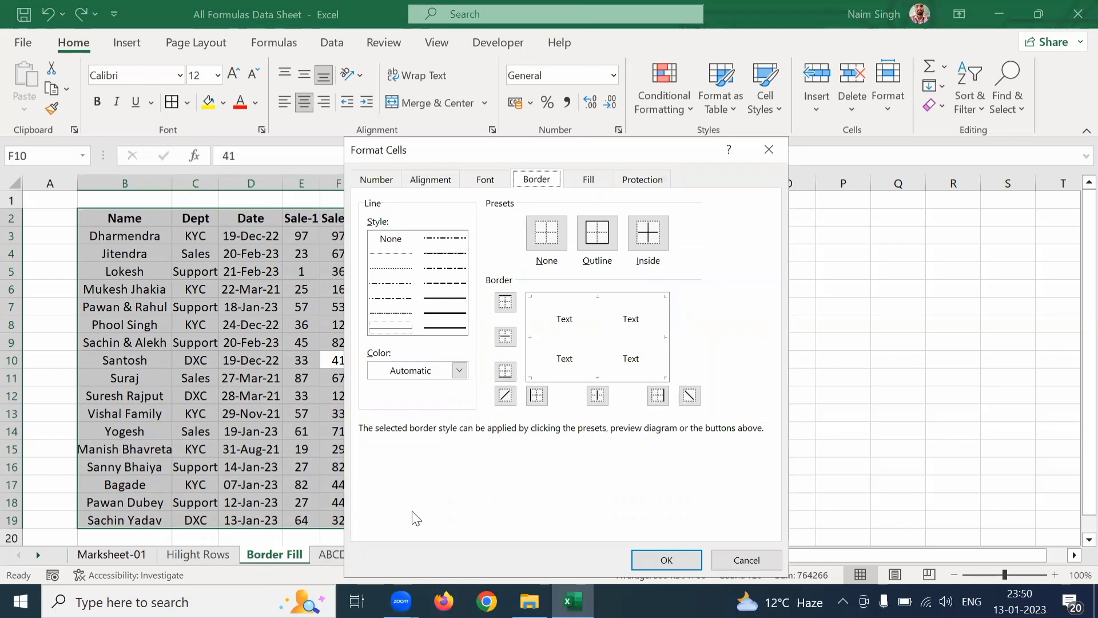
{"action": "left_click", "coordinate": [391, 253]}
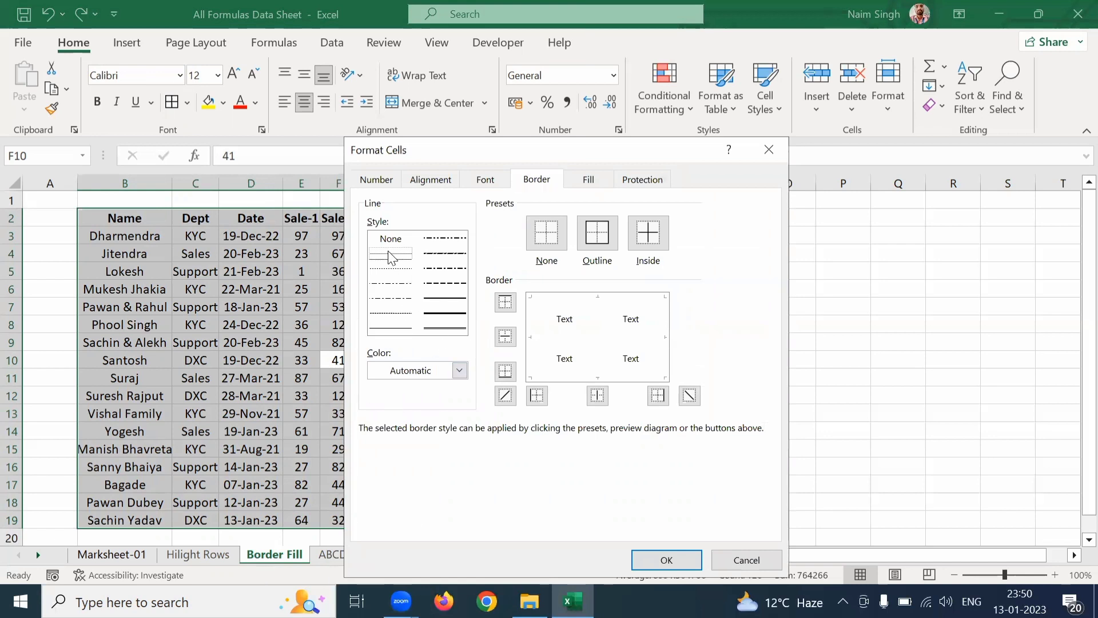
{"action": "left_click", "coordinate": [502, 399]}
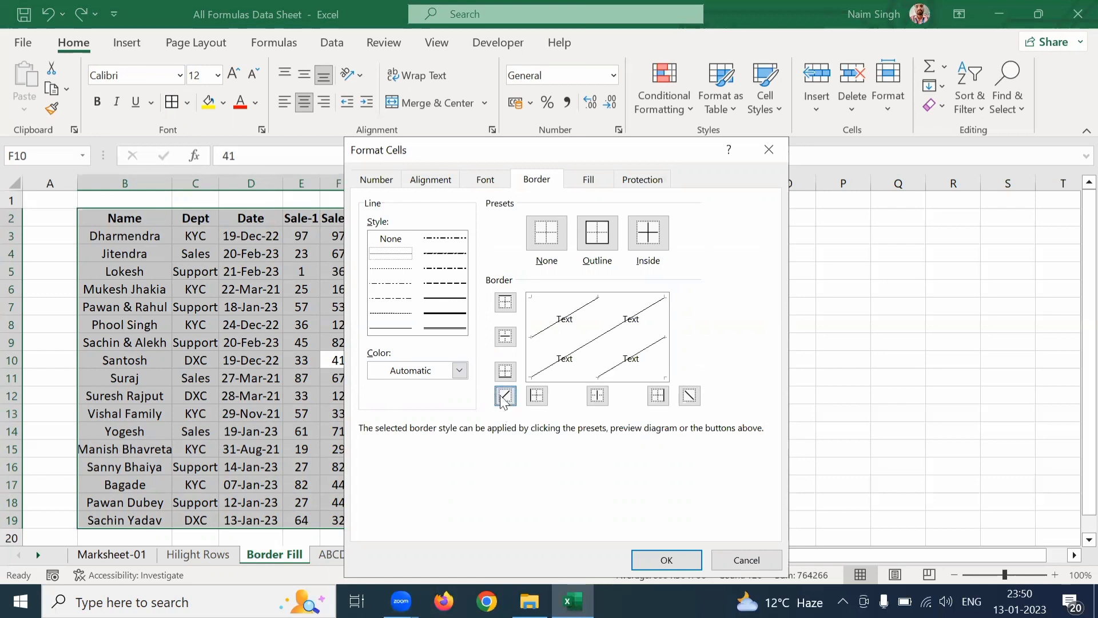
{"action": "left_click", "coordinate": [665, 558]}
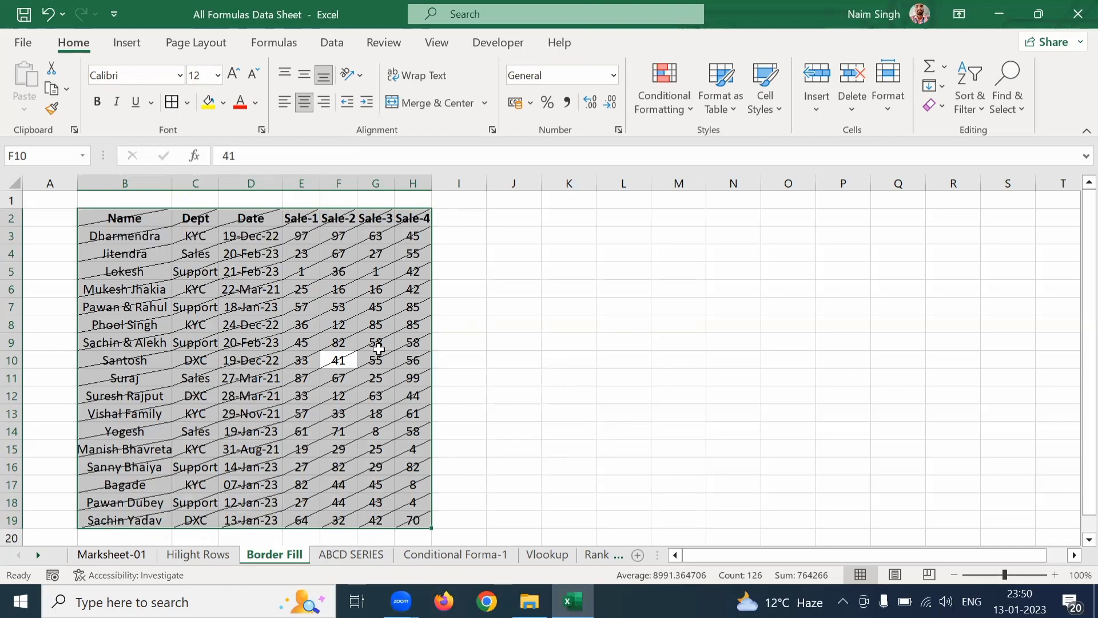
{"action": "left_click", "coordinate": [379, 346]}
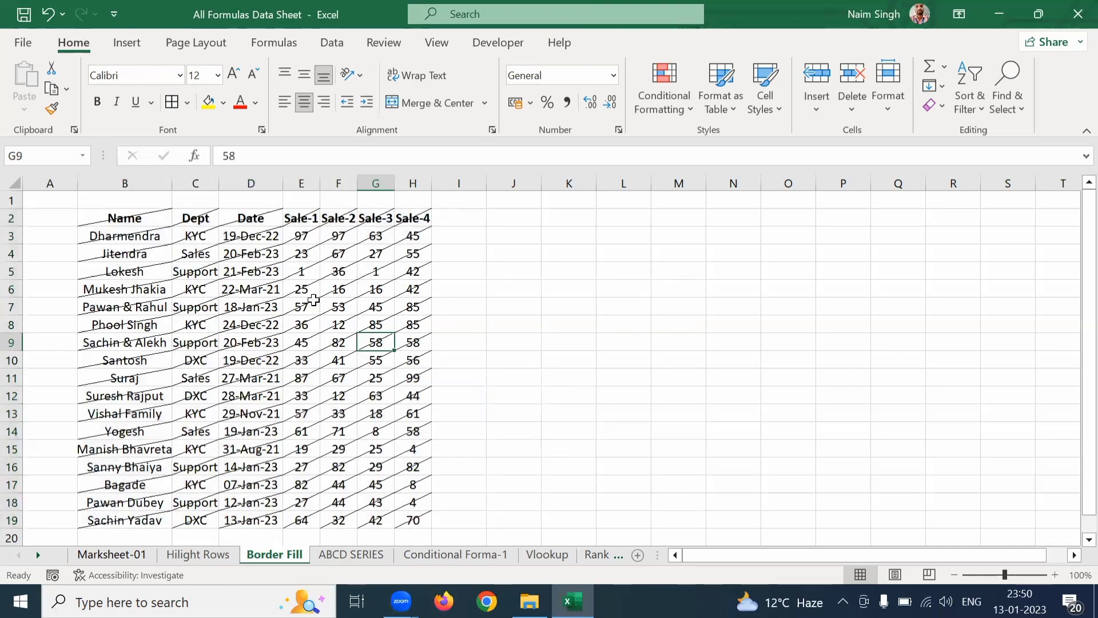
{"action": "key", "text": "ctrl+z"}
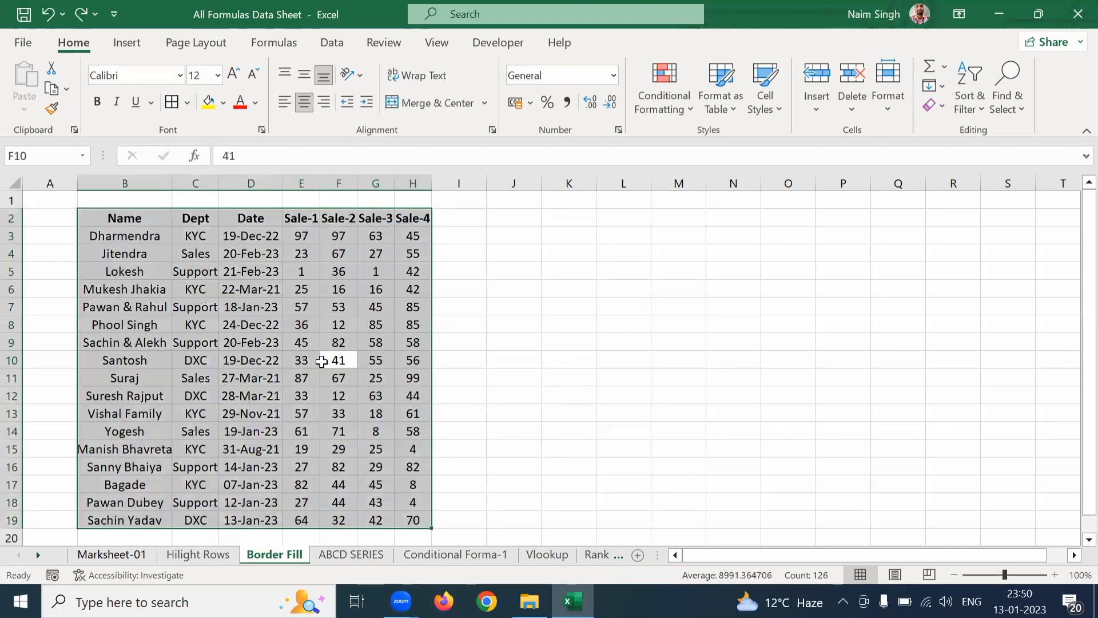
{"action": "left_click", "coordinate": [187, 103]}
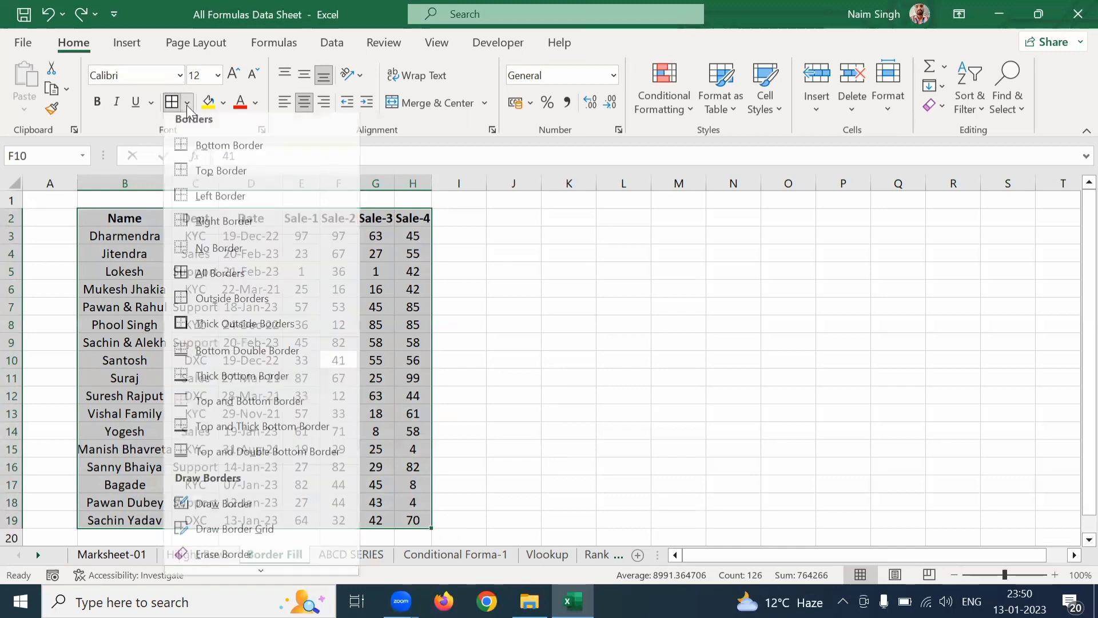
{"action": "scroll", "coordinate": [262, 498], "scroll_direction": "down", "scroll_amount": 1}
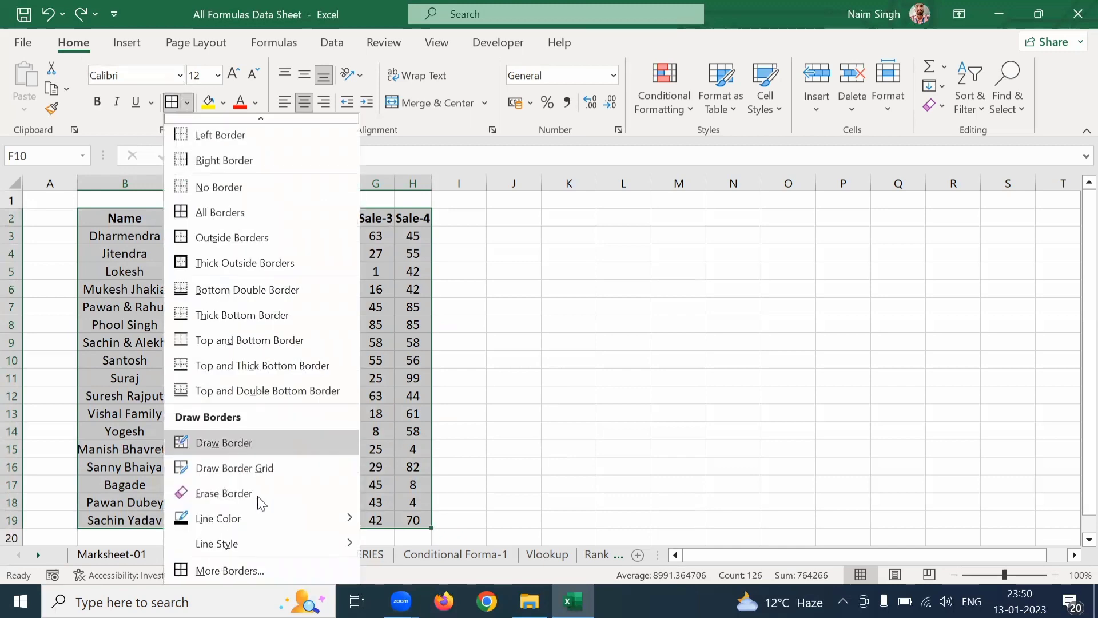
{"action": "left_click", "coordinate": [251, 569]}
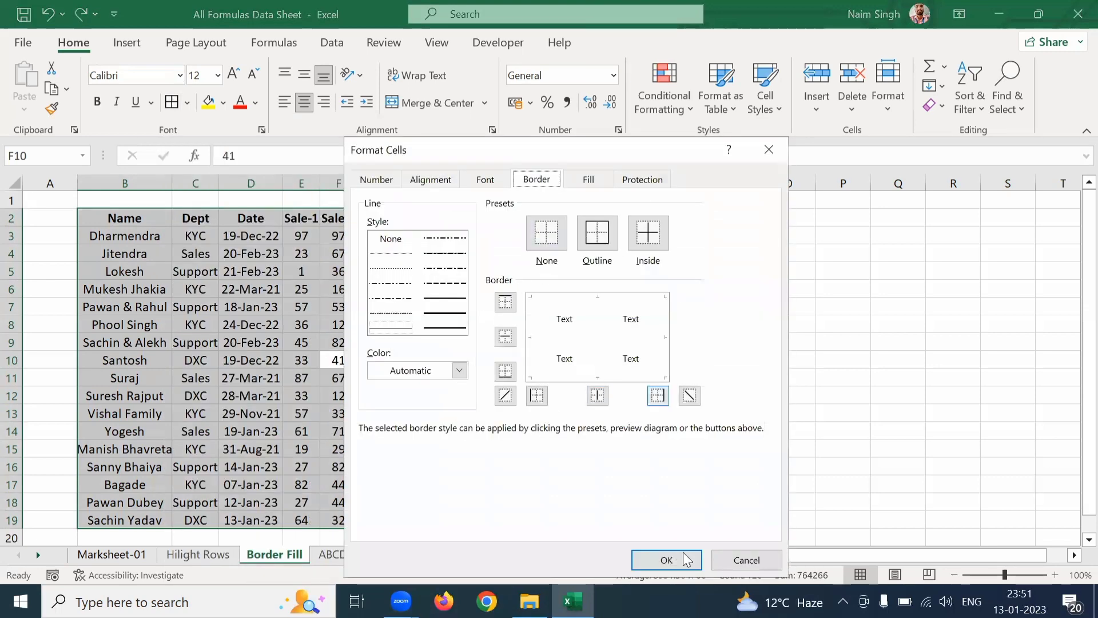
{"action": "left_click", "coordinate": [747, 563]}
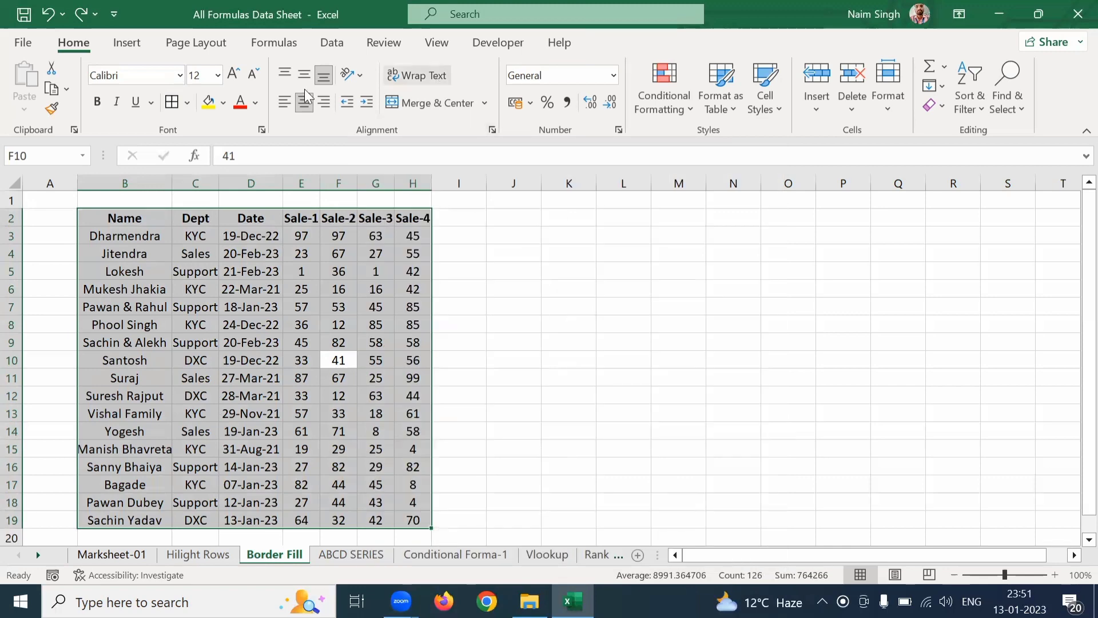
{"action": "left_click", "coordinate": [189, 103]}
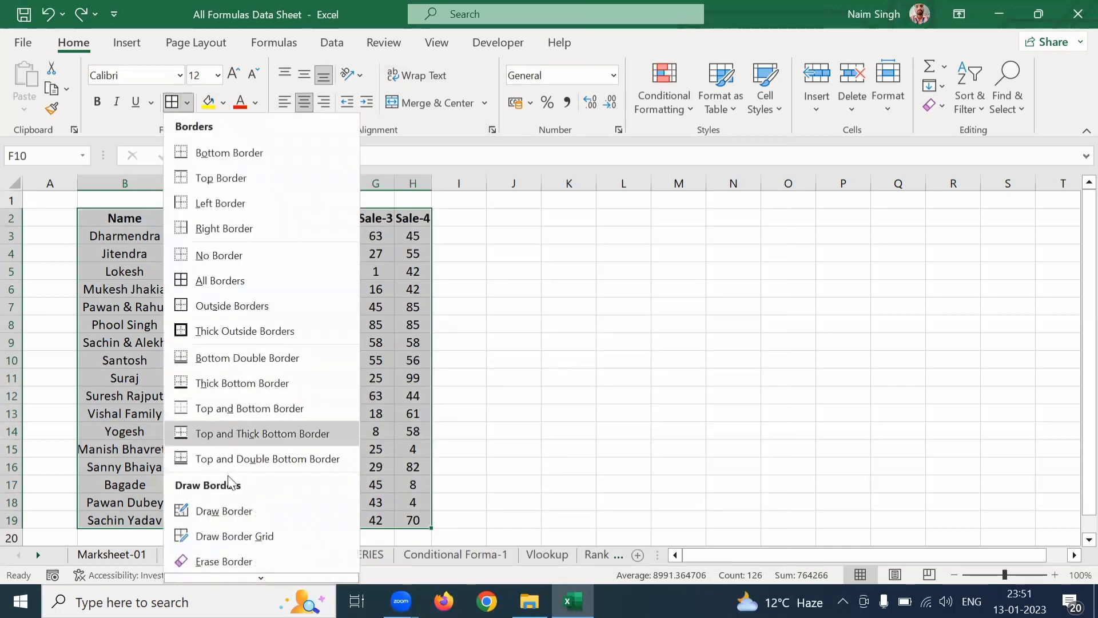
{"action": "scroll", "coordinate": [249, 541], "scroll_direction": "down", "scroll_amount": 2}
{"action": "left_click", "coordinate": [410, 398]}
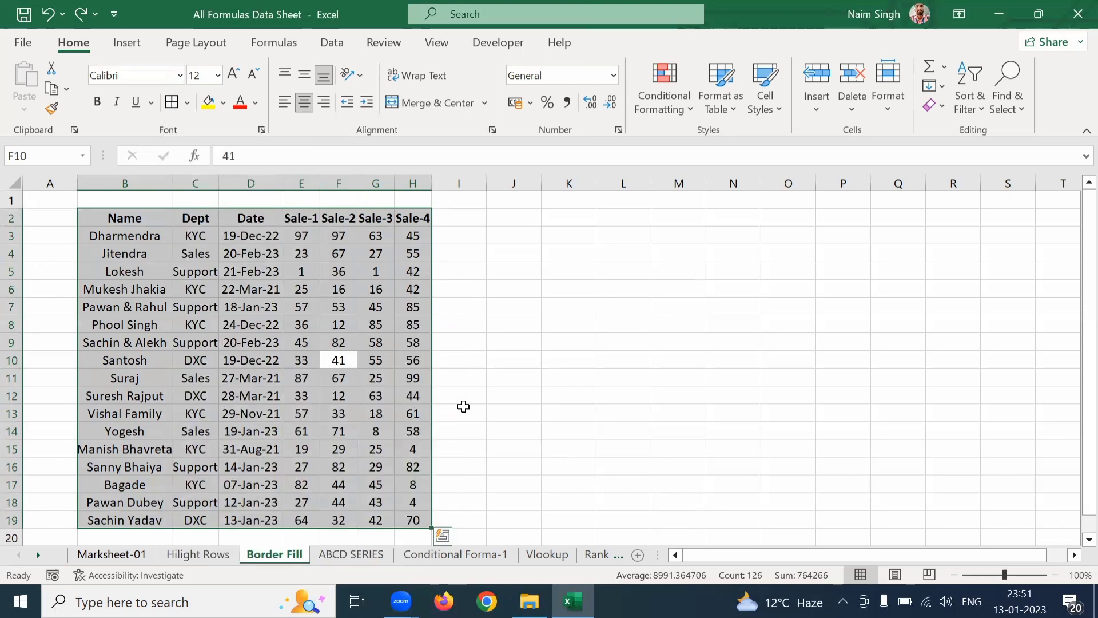
{"action": "left_click", "coordinate": [464, 406]}
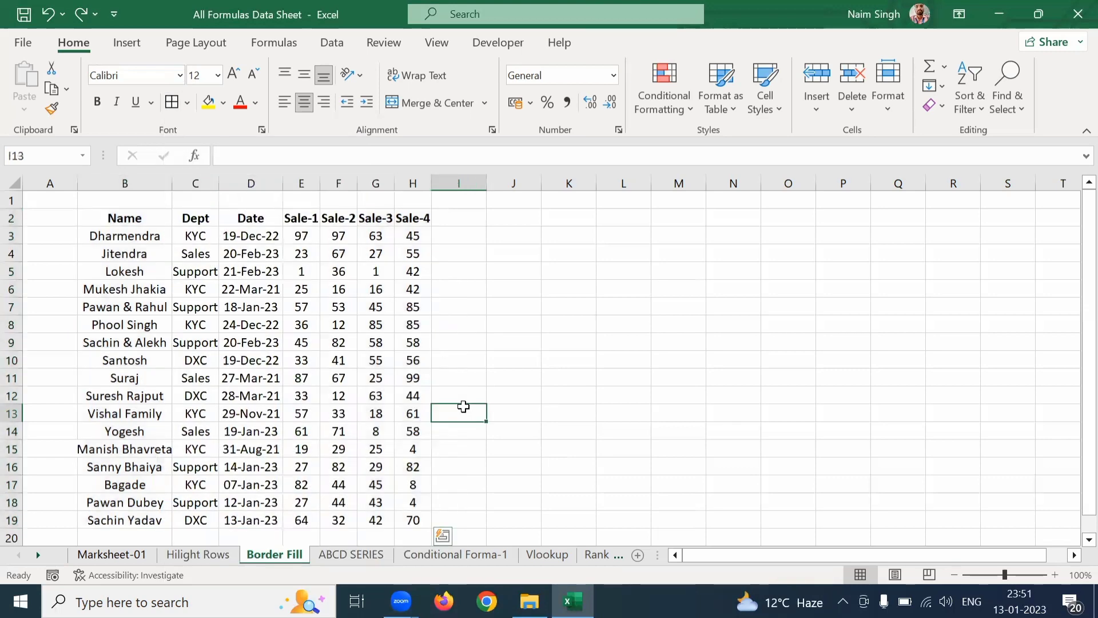
{"action": "key", "text": "Left"}
{"action": "key", "text": "Right"}
{"action": "key", "text": "Right"}
{"action": "key", "text": "ctrl+Up"}
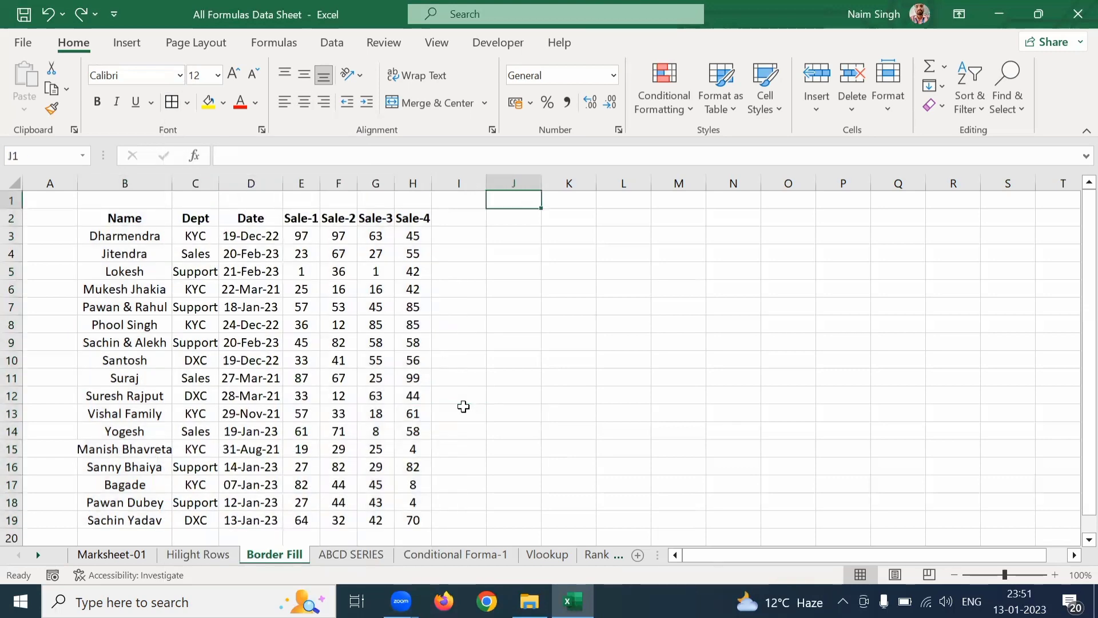
{"action": "key", "text": "Down"}
{"action": "key", "text": "Down"}
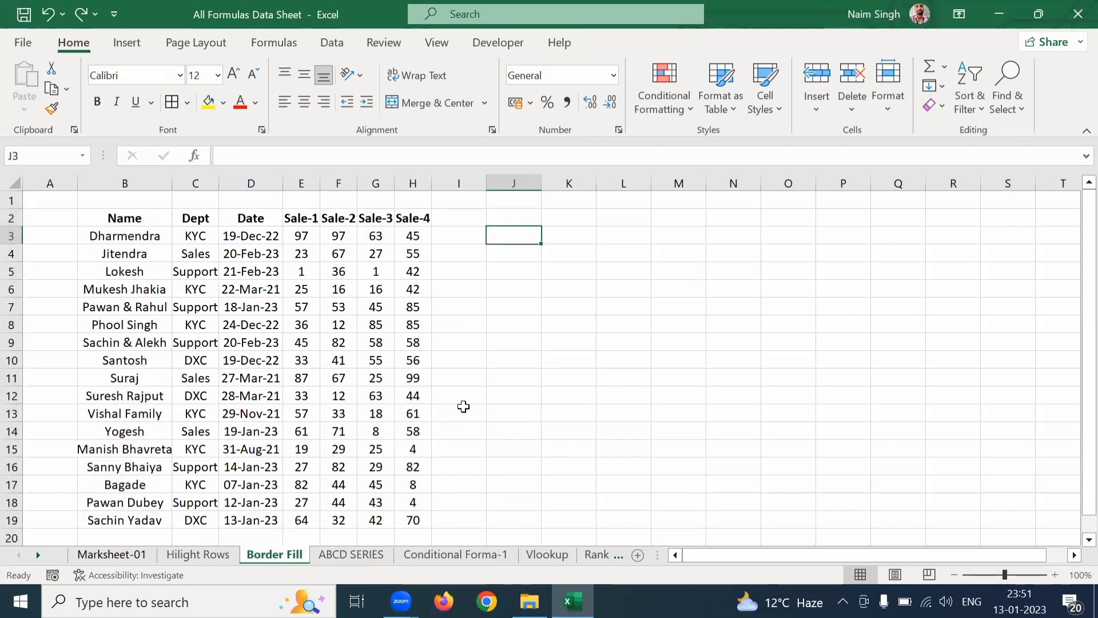
Enter the sample surname in J3, widen column J and make row 3 much taller.
{"action": "type", "text": "r"}
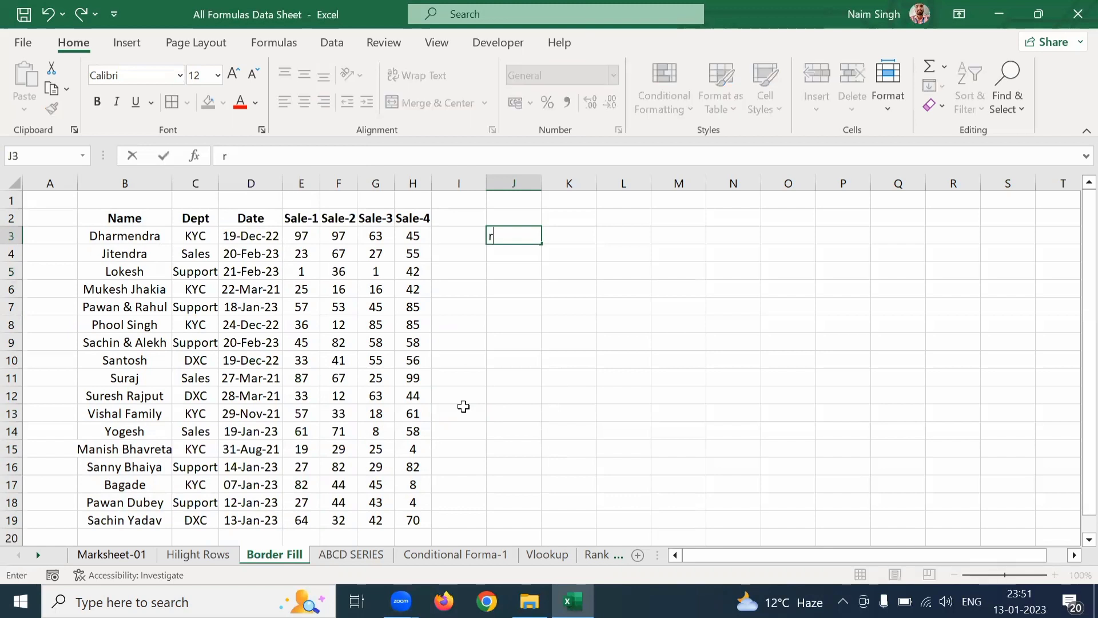
{"action": "type", "text": "ATHORE"}
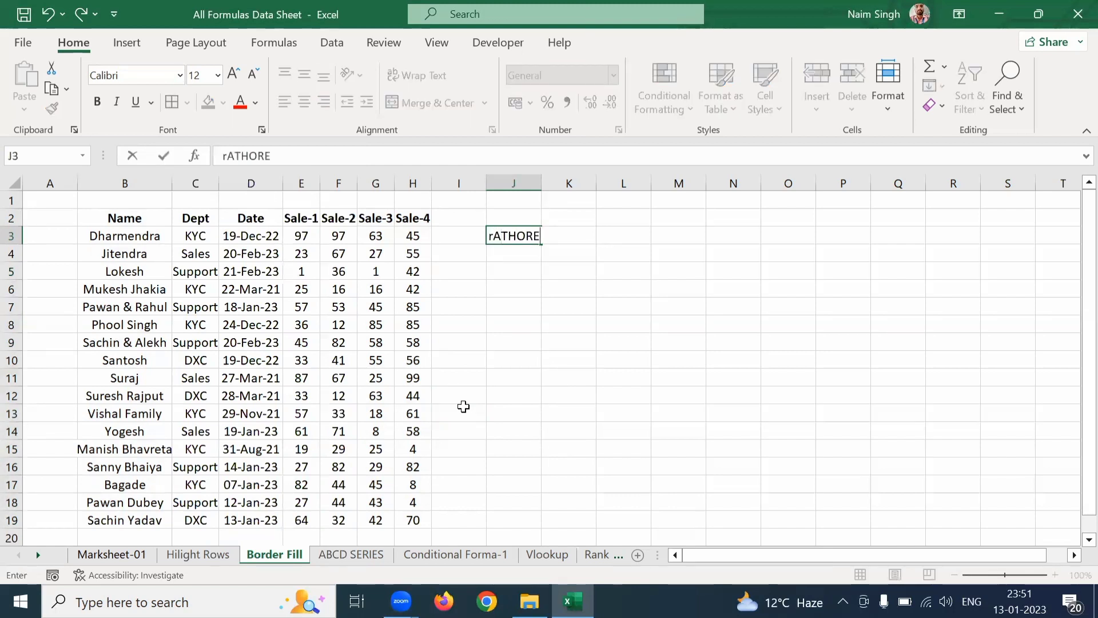
{"action": "key", "text": "Tab"}
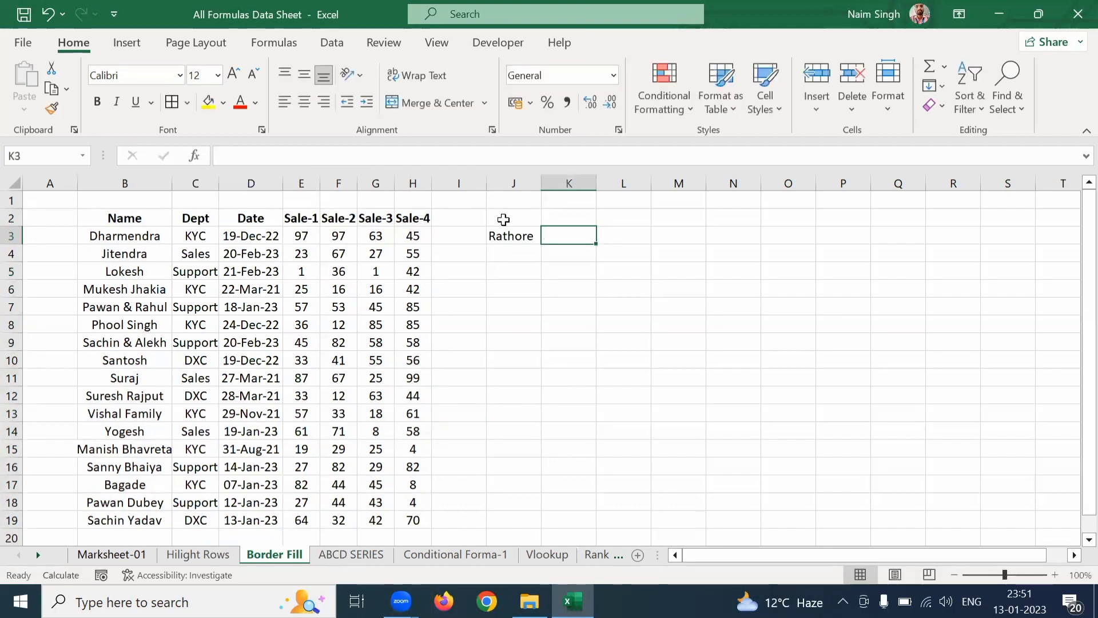
{"action": "left_click_drag", "start_coordinate": [541, 183], "coordinate": [636, 187]}
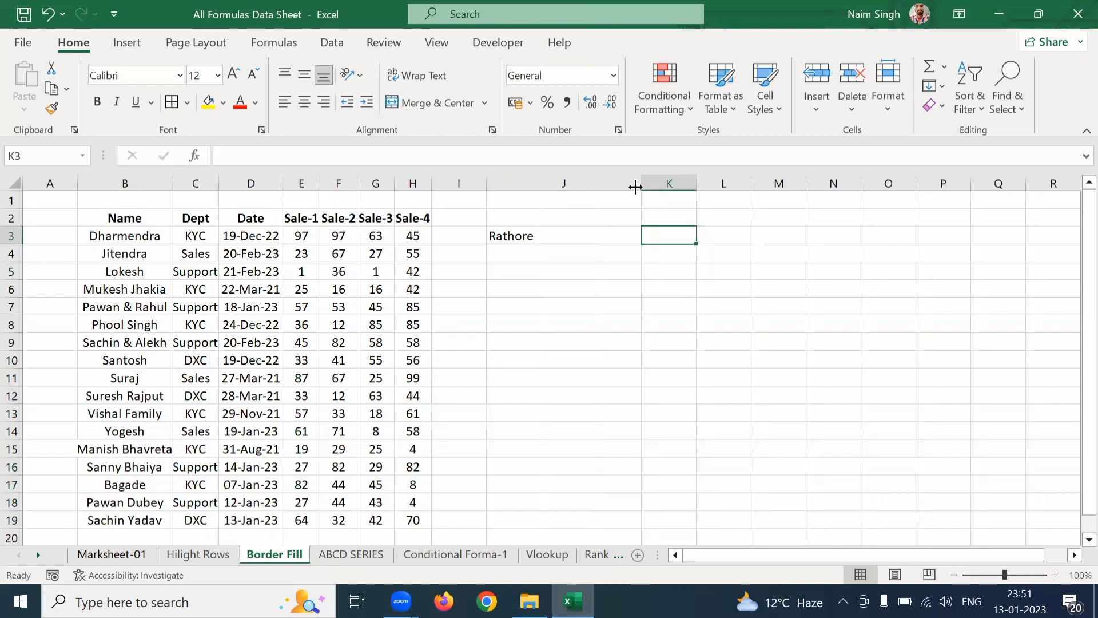
{"action": "left_click", "coordinate": [559, 232]}
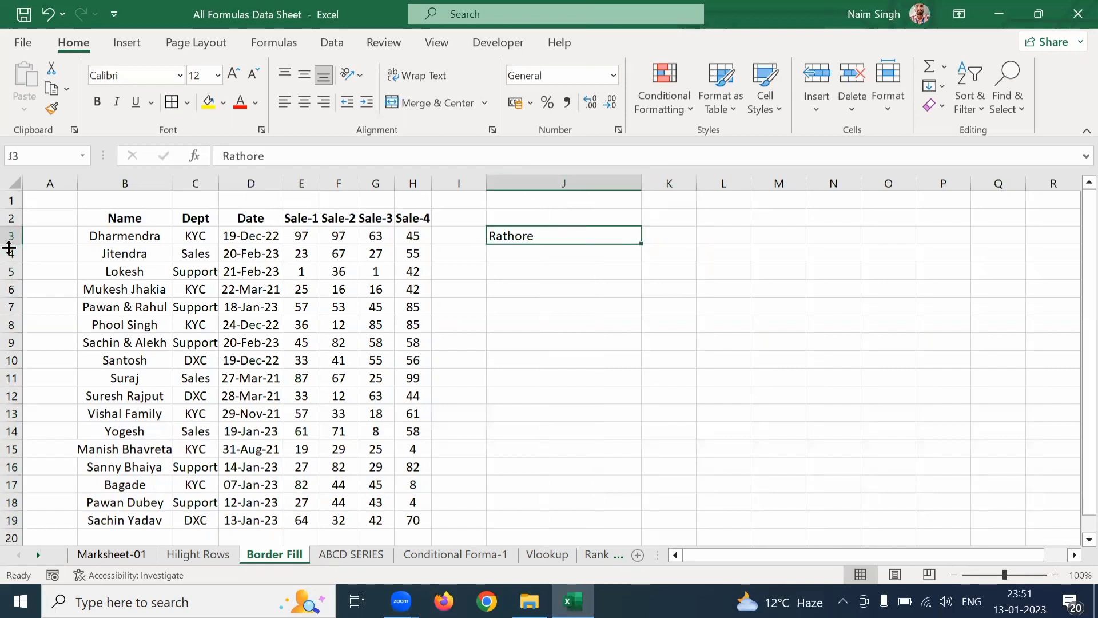
{"action": "left_click_drag", "start_coordinate": [9, 245], "coordinate": [11, 294]}
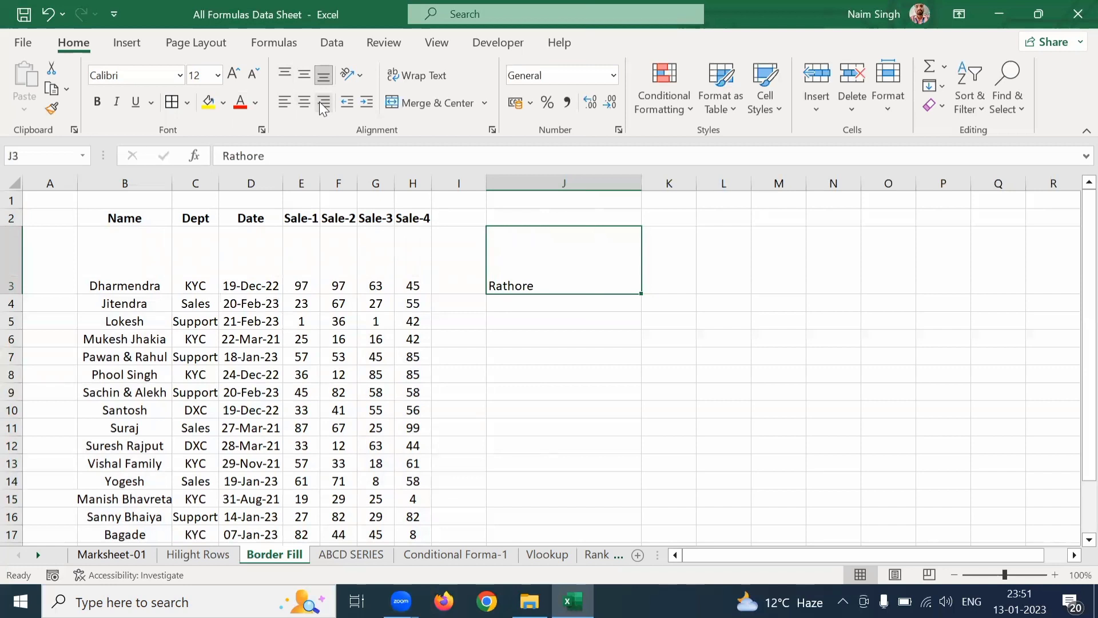
{"action": "left_click", "coordinate": [282, 105]}
{"action": "left_click", "coordinate": [305, 105]}
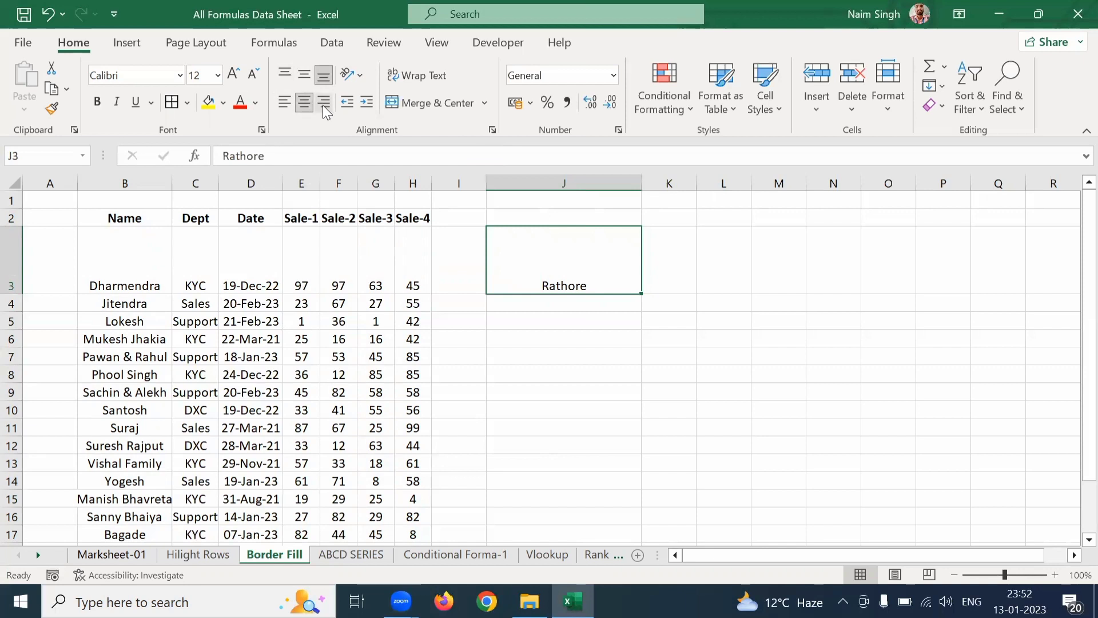
{"action": "left_click", "coordinate": [324, 104]}
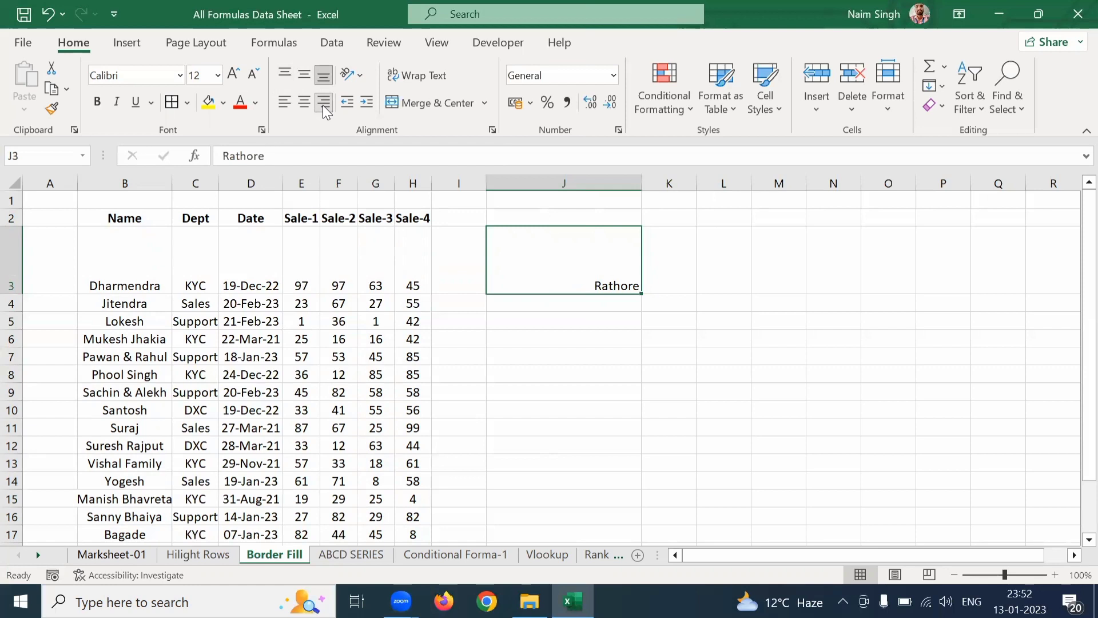
{"action": "left_click", "coordinate": [284, 106]}
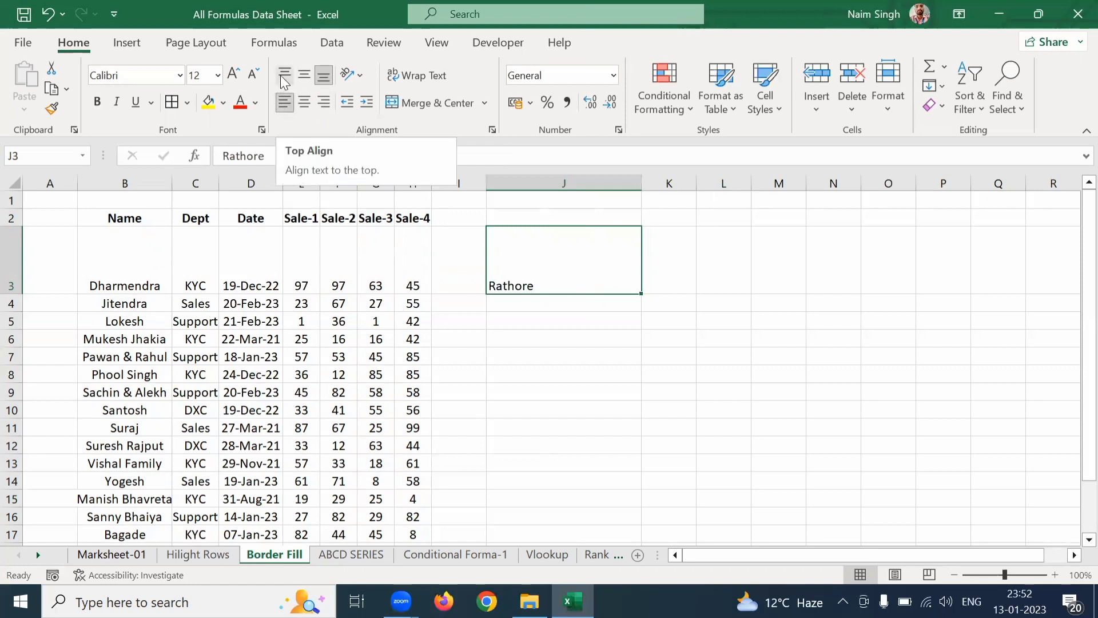
Try Top, Middle and Bottom Align on J3, then set Center and Middle Align.
{"action": "left_click", "coordinate": [281, 78]}
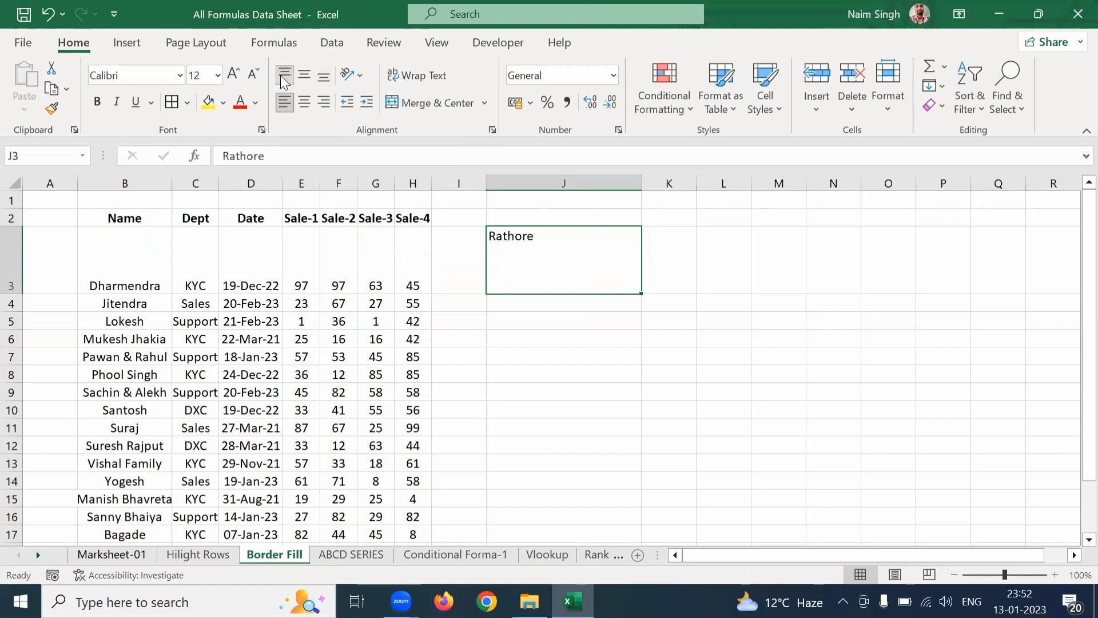
{"action": "left_click", "coordinate": [305, 78]}
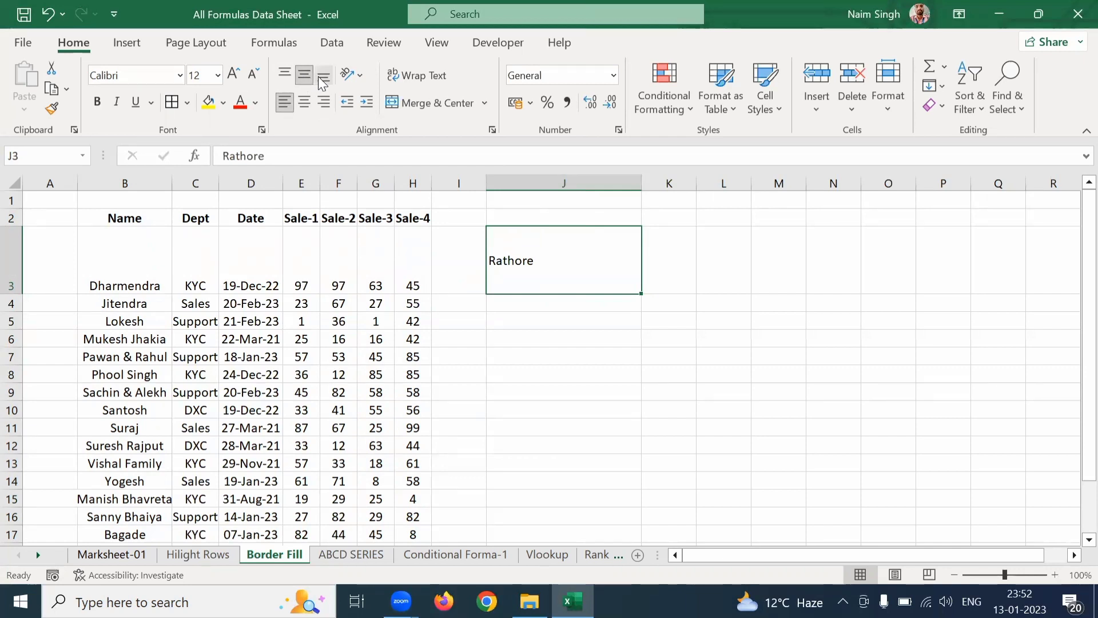
{"action": "left_click", "coordinate": [320, 78]}
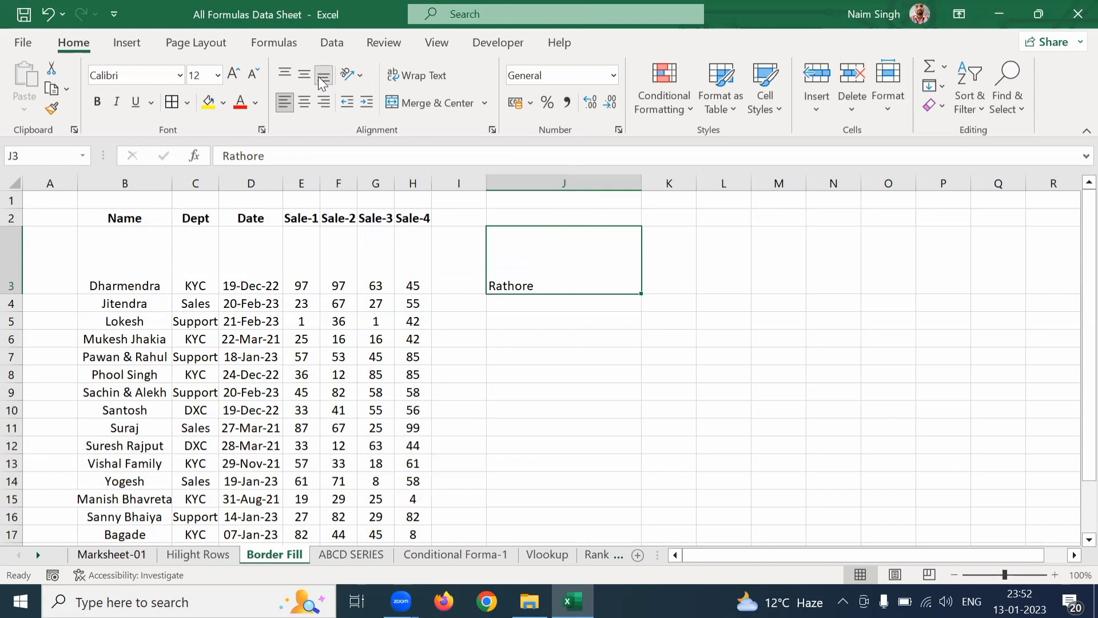
{"action": "left_click", "coordinate": [304, 102]}
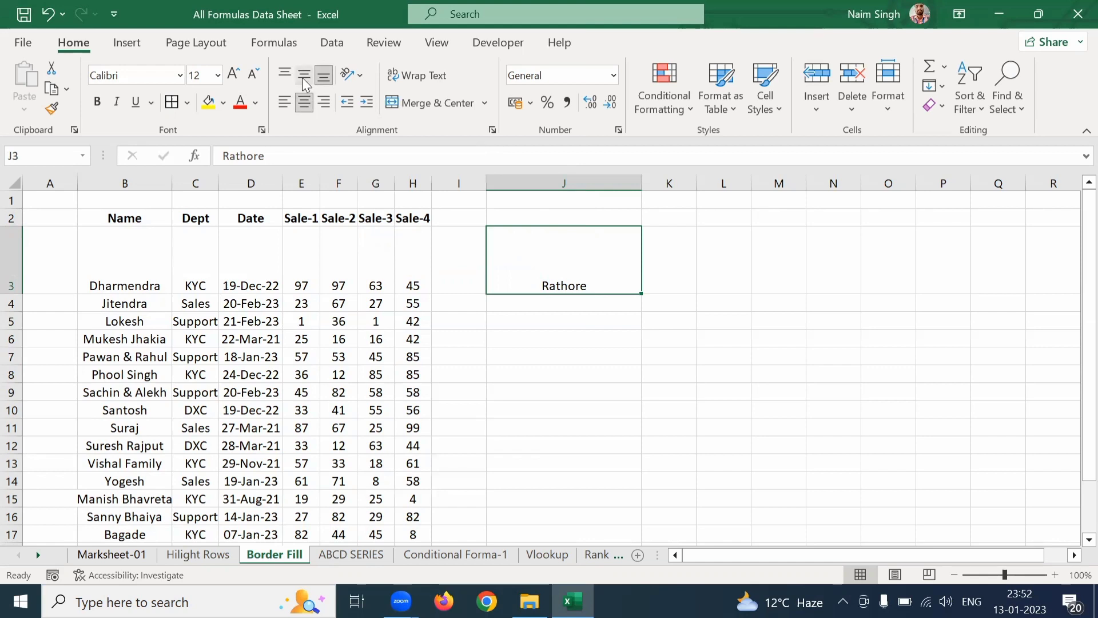
{"action": "left_click", "coordinate": [304, 80]}
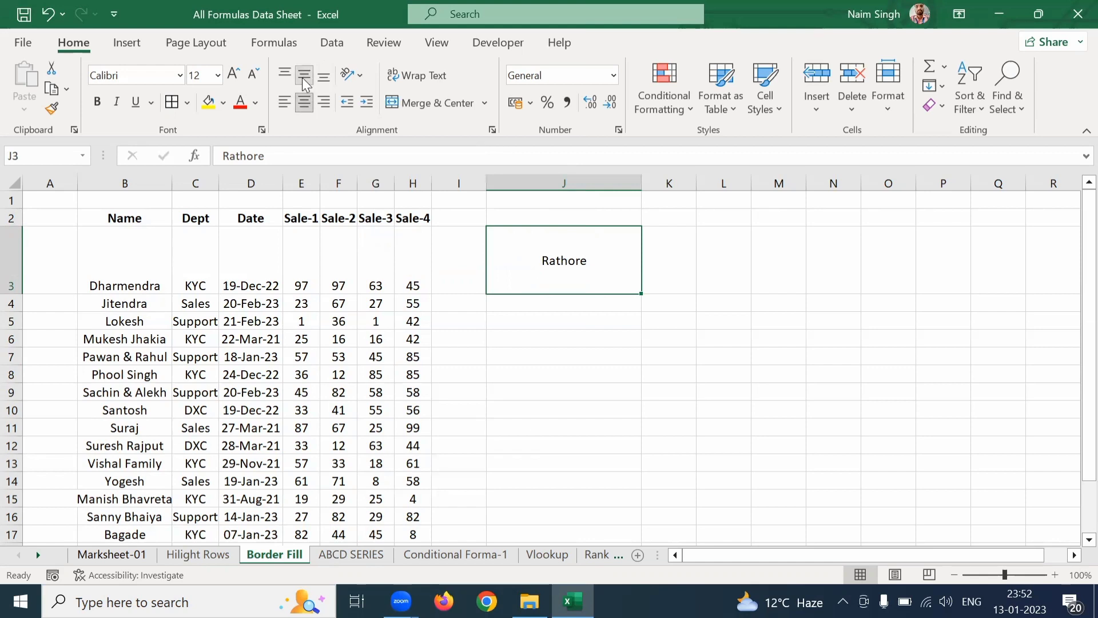